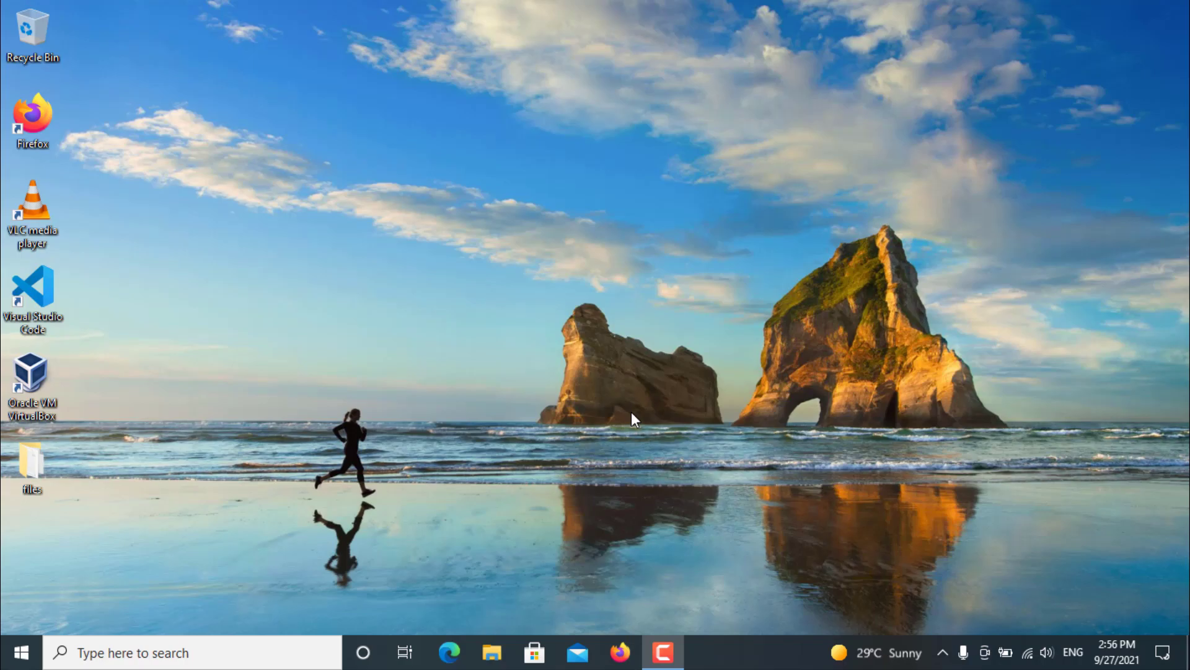
Search the web for "ubuntu" in Firefox and open the official ubuntu.com website
{"action": "left_click", "coordinate": [619, 653]}
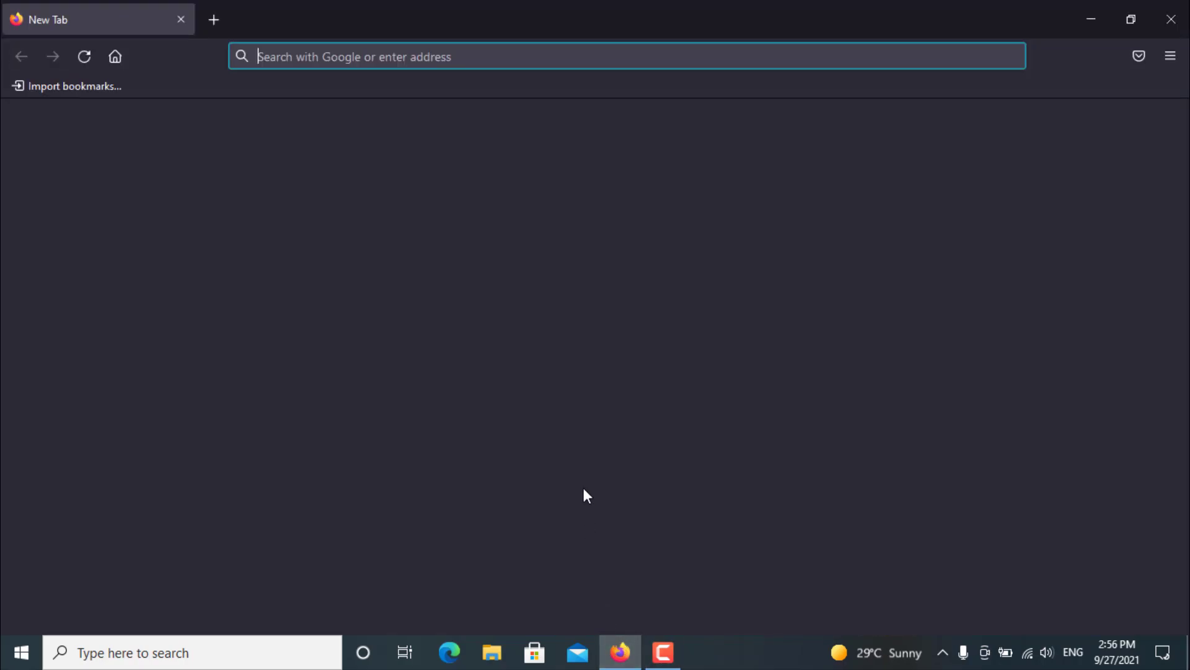
{"action": "type", "text": "ubuntu"}
{"action": "key", "text": "Return"}
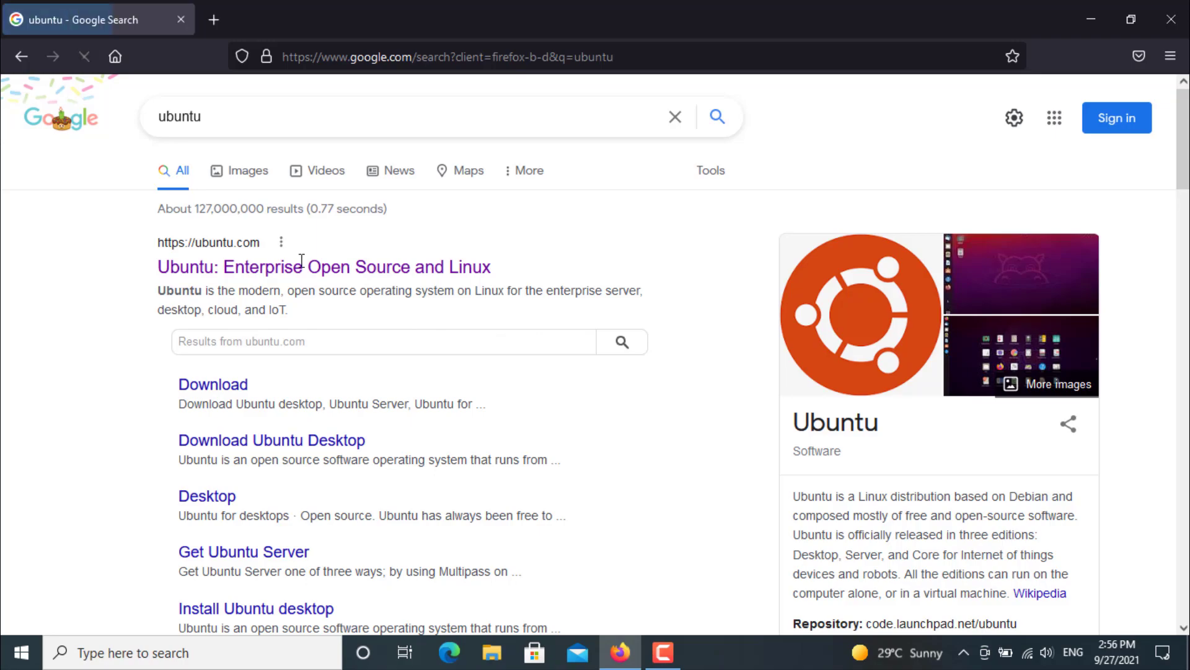
{"action": "left_click", "coordinate": [256, 281]}
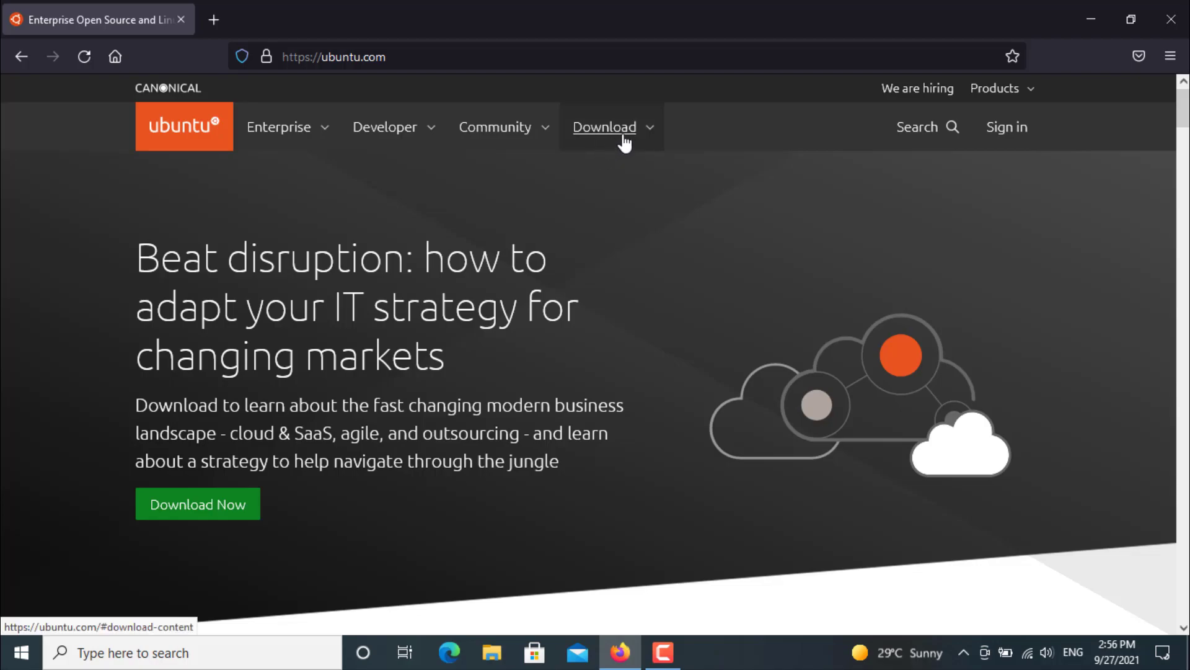
Download the Ubuntu Desktop 20.04 LTS image and save ubuntu-20.04.3-desktop-amd64.iso in the Downloads folder
{"action": "left_click", "coordinate": [645, 137]}
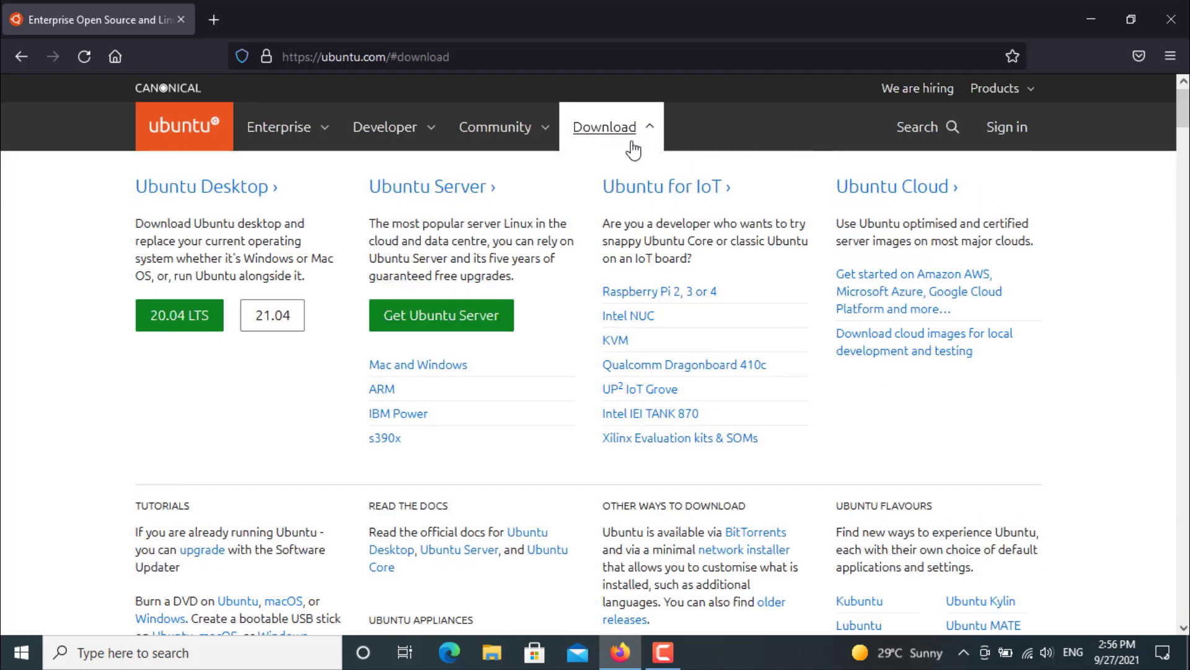
{"action": "left_click", "coordinate": [178, 328]}
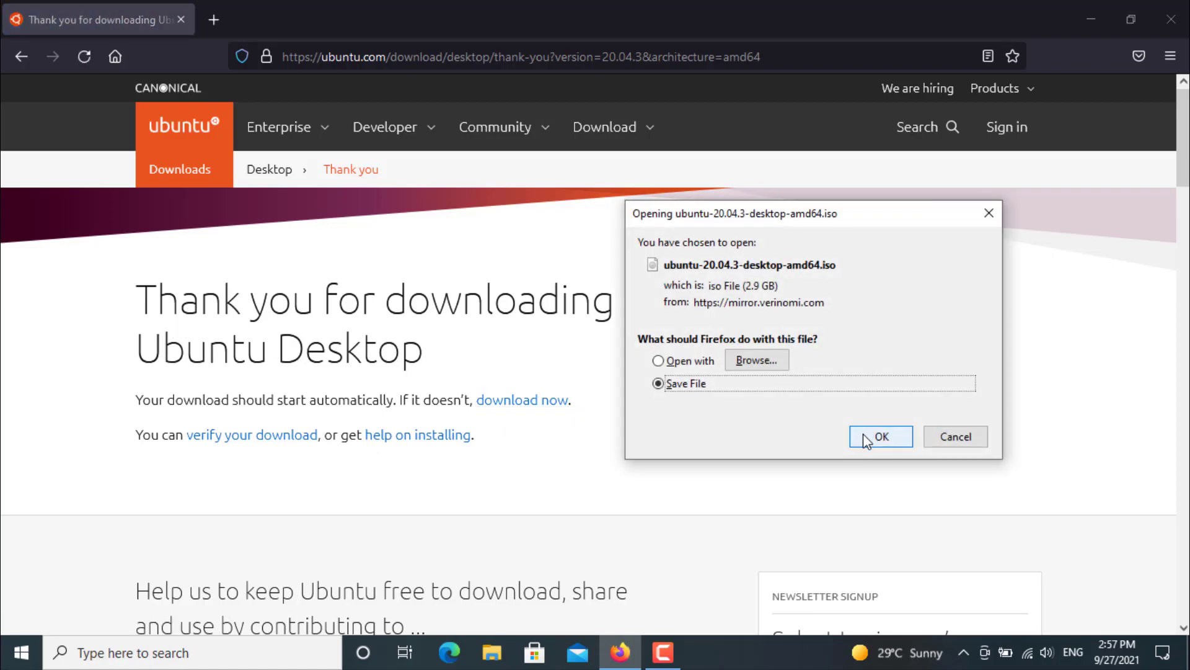
{"action": "left_click", "coordinate": [863, 434]}
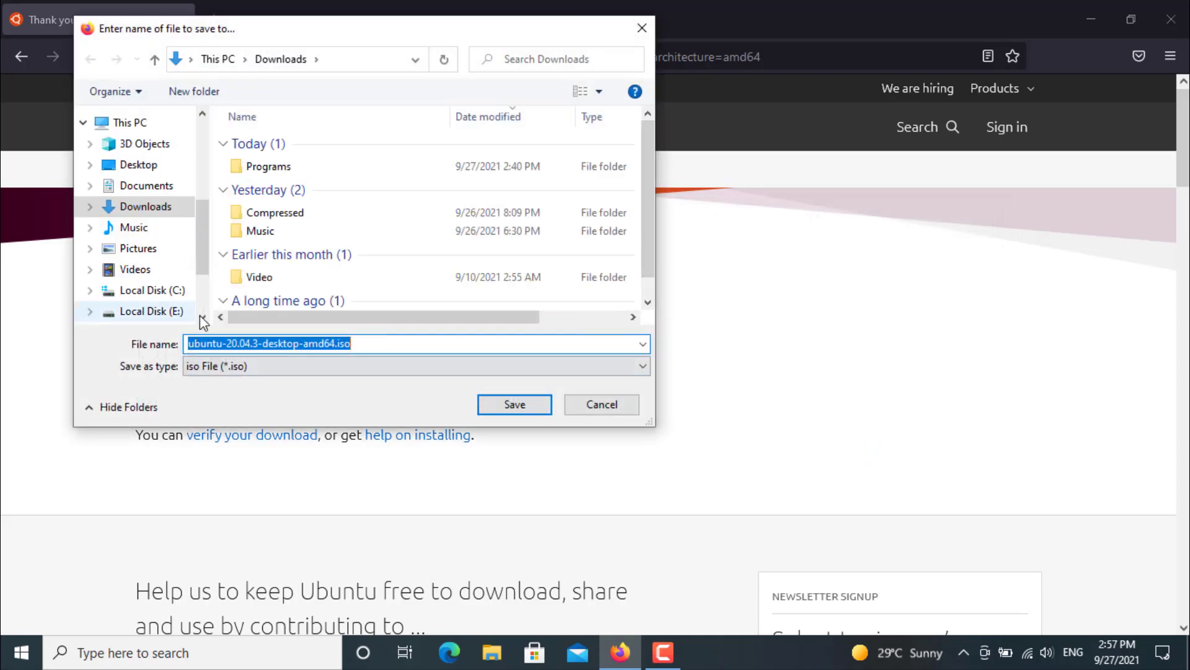
{"action": "left_click", "coordinate": [497, 412]}
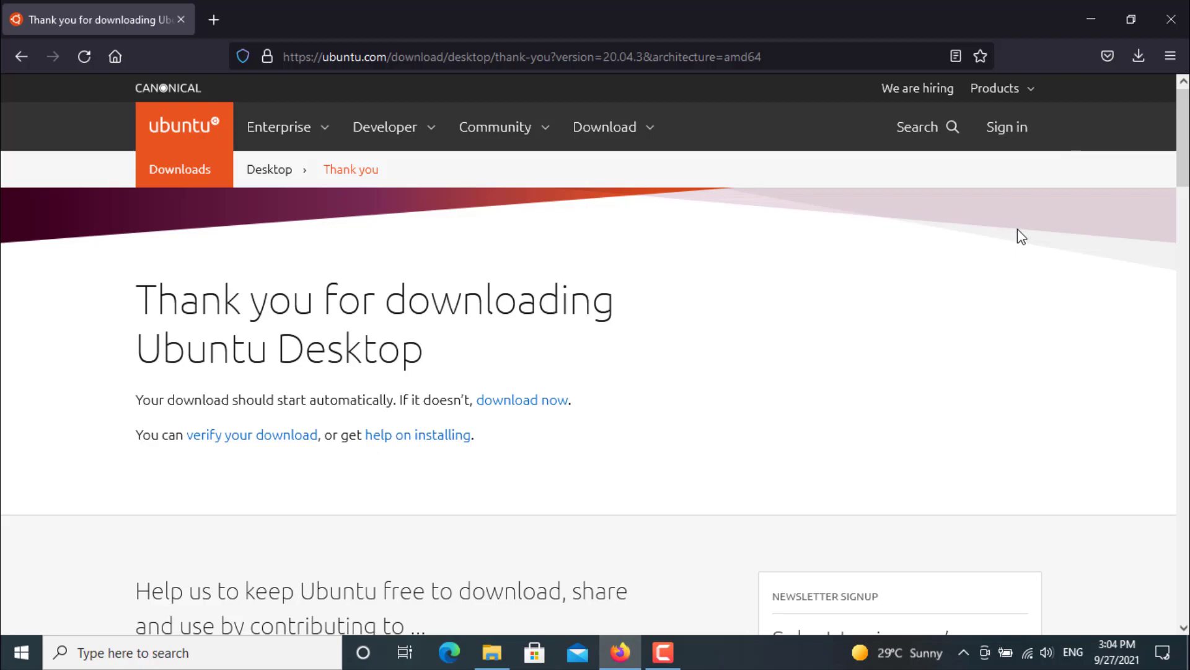
Switch to Oracle VM VirtualBox and create a virtual machine in expert mode named Ubuntu OS with 2048 MB memory and a new virtual hard disk
{"action": "left_click", "coordinate": [1091, 9]}
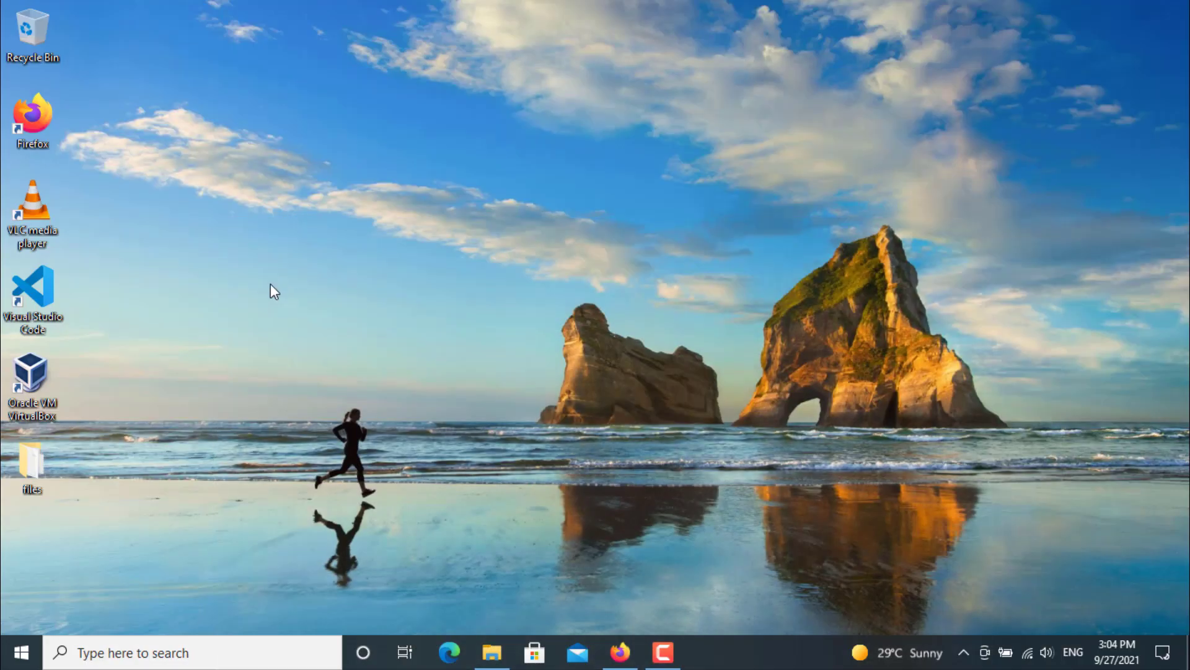
{"action": "left_click", "coordinate": [50, 371]}
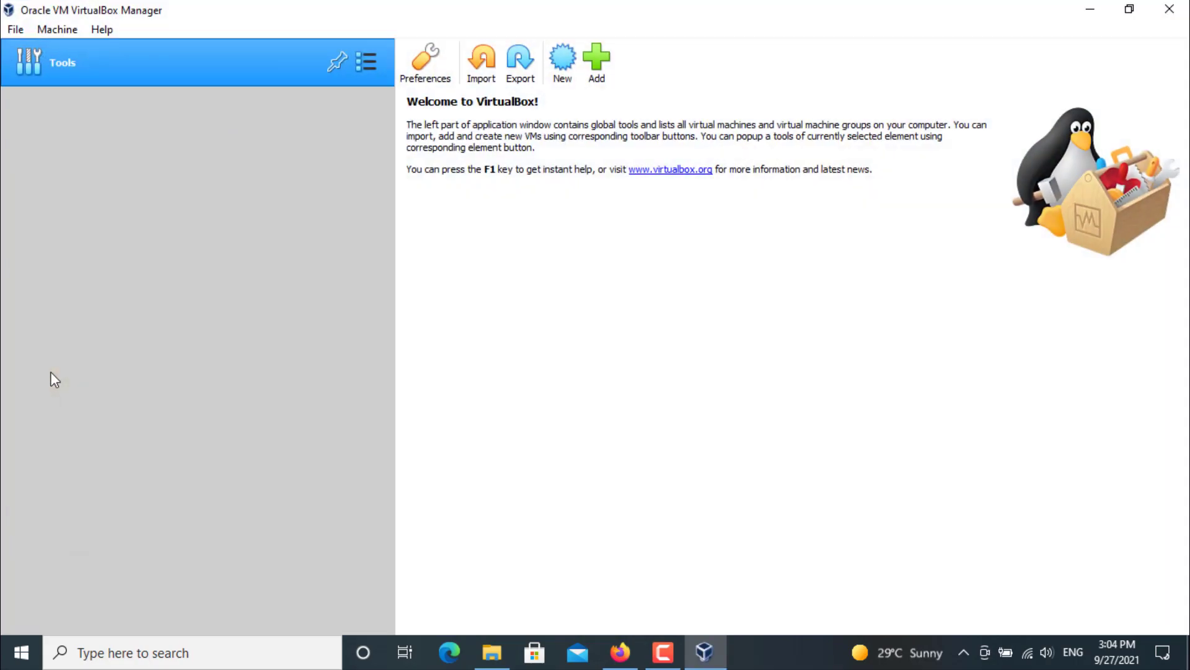
{"action": "left_click", "coordinate": [562, 77]}
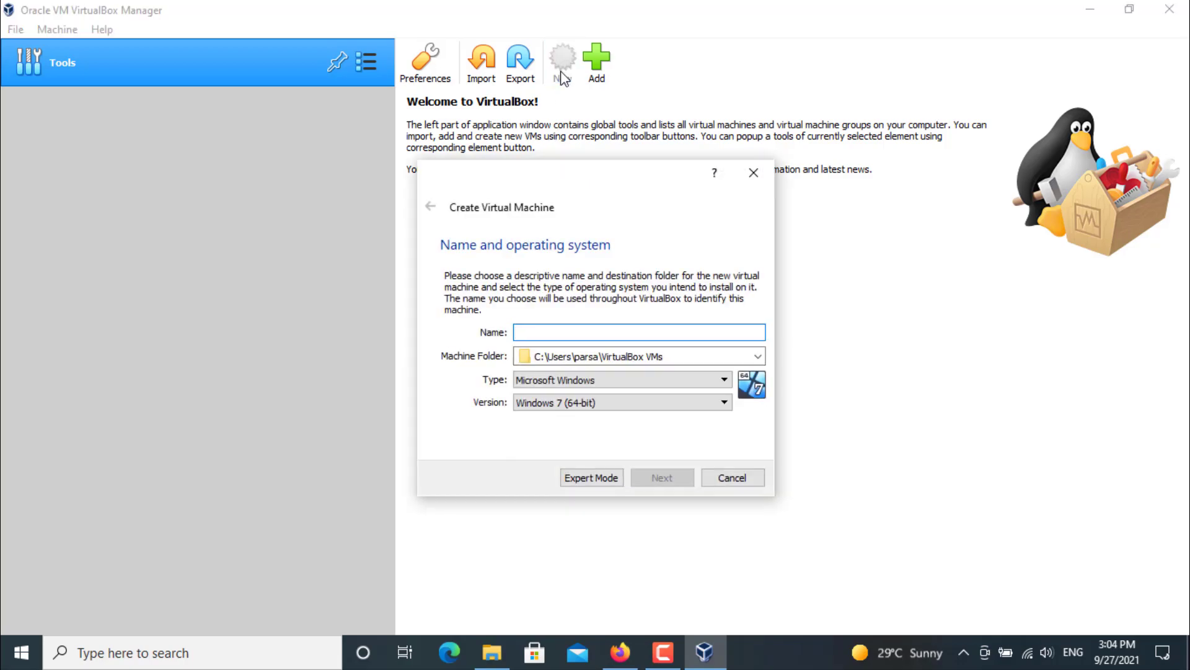
{"action": "left_click", "coordinate": [592, 477]}
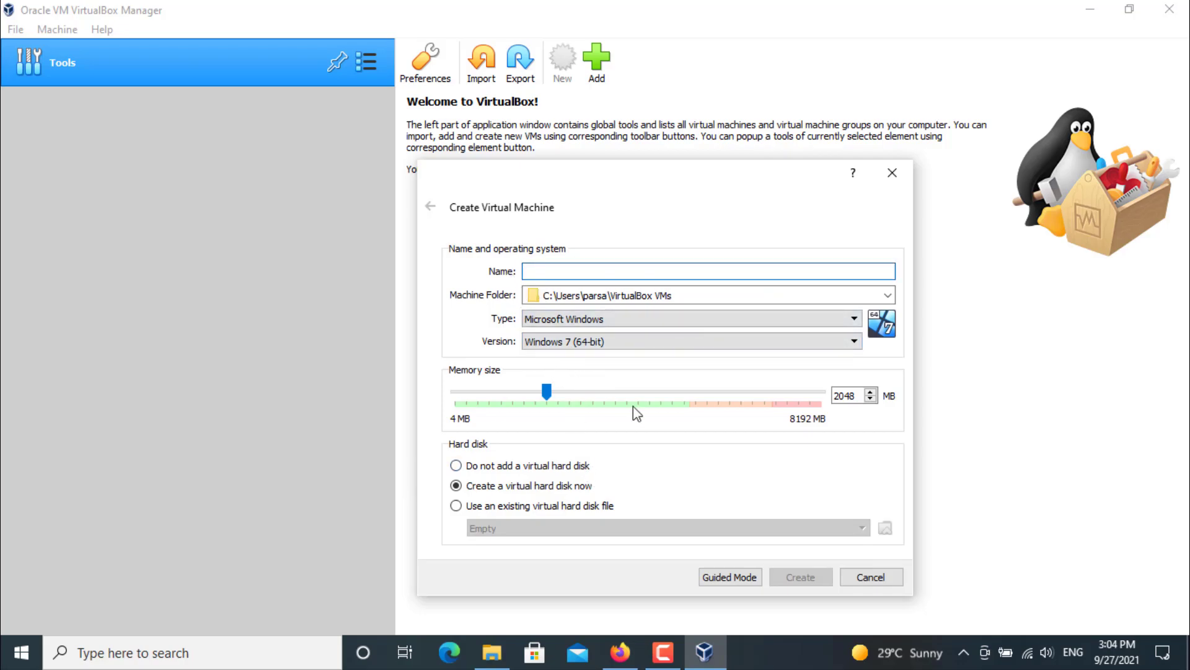
{"action": "type", "text": "Ubuntu "}
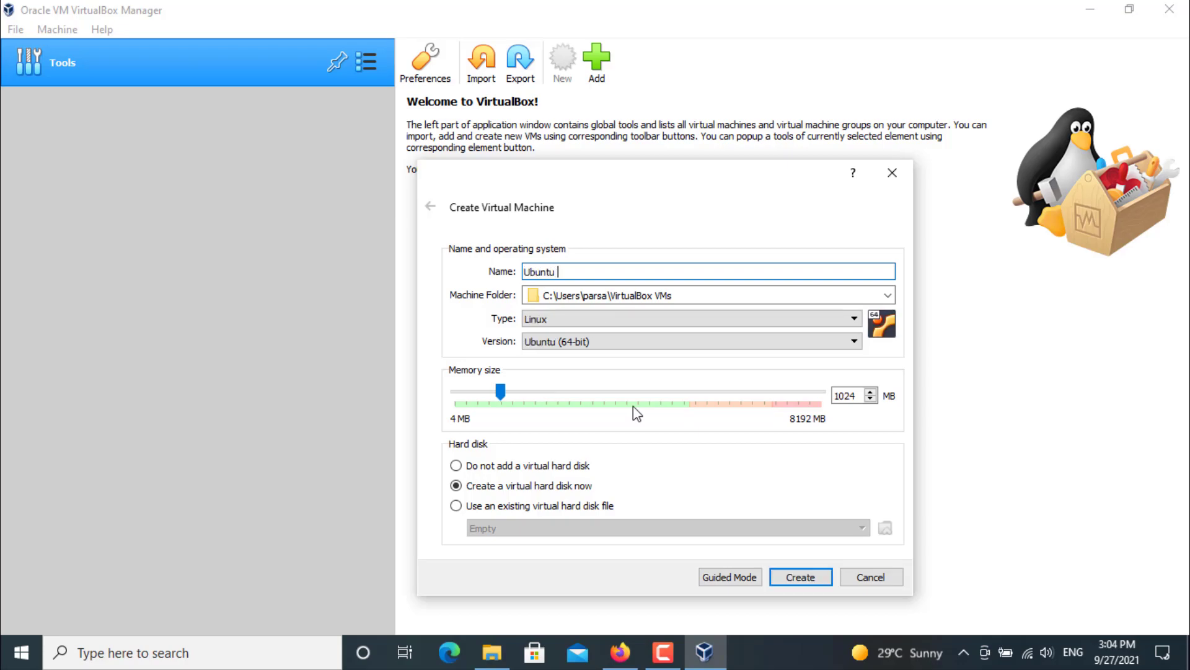
{"action": "type", "text": "OS"}
{"action": "double_click", "coordinate": [856, 397]}
{"action": "type", "text": "2048"}
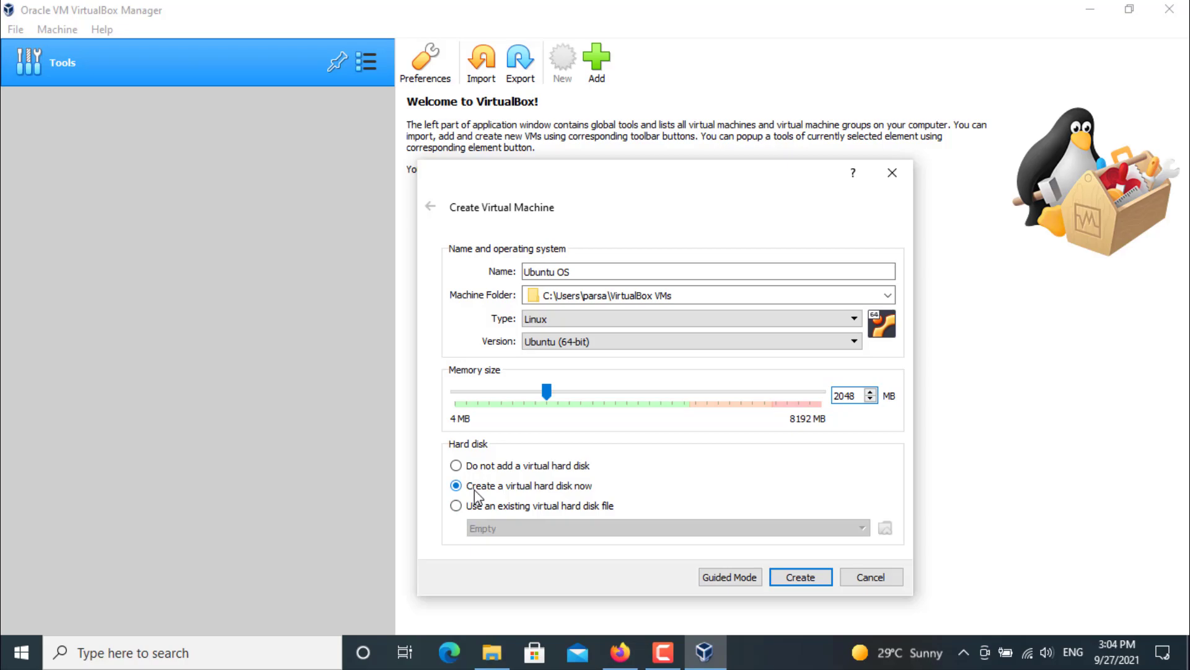
{"action": "left_click", "coordinate": [795, 579]}
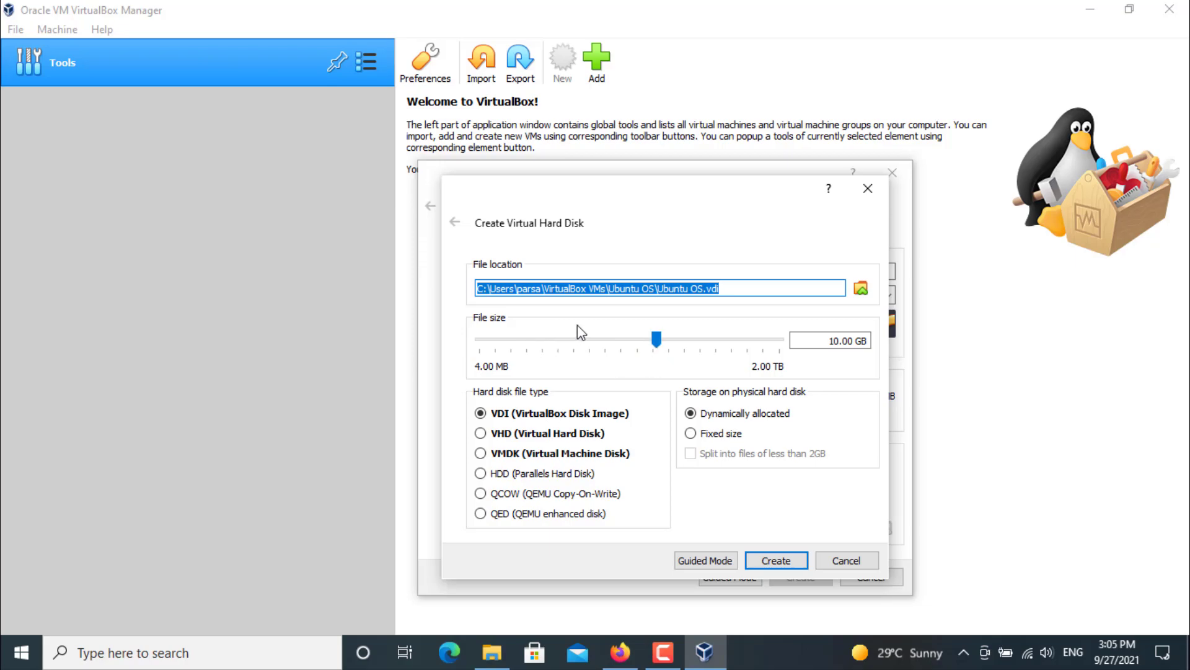
Create the machine's virtual hard disk as a dynamically allocated VDI with a size of 20.00 GB
{"action": "left_click_drag", "start_coordinate": [657, 340], "coordinate": [672, 342]}
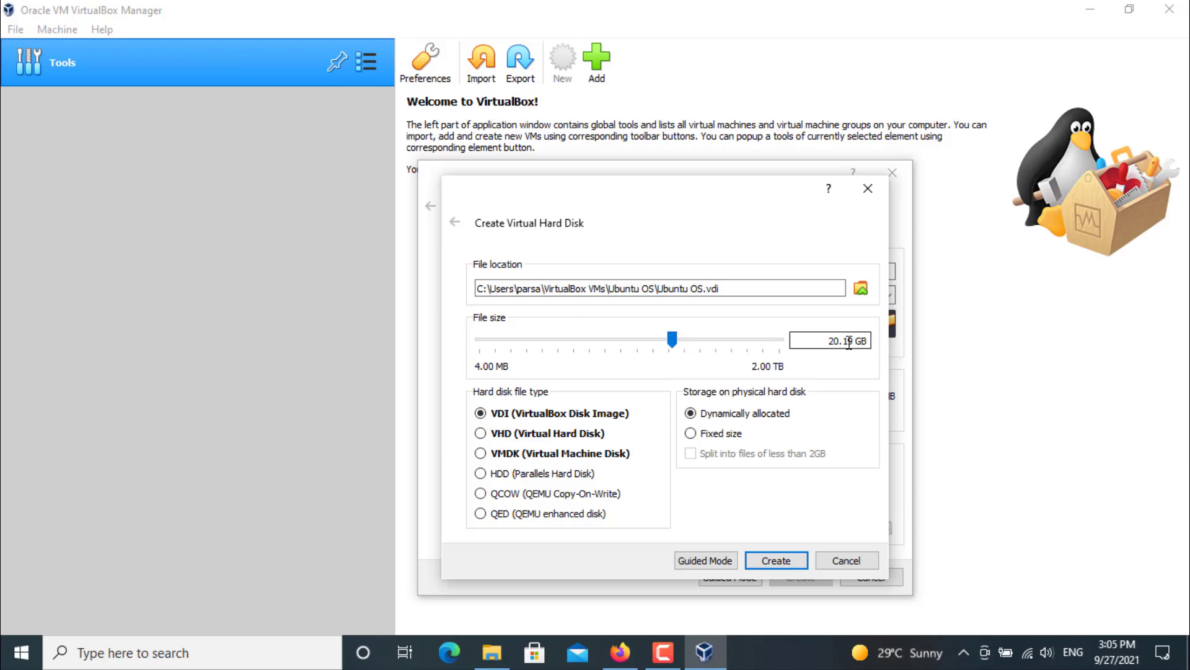
{"action": "type", "text": "00"}
{"action": "left_click", "coordinate": [701, 416]}
{"action": "left_click", "coordinate": [784, 561]}
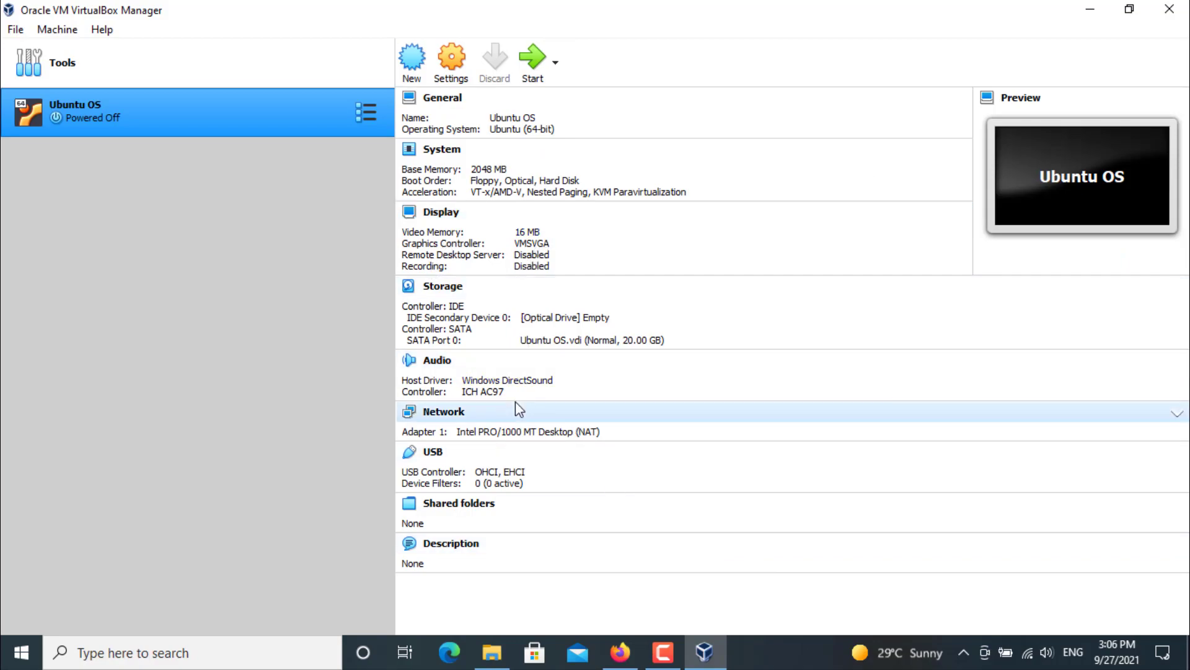
In the Ubuntu OS machine's settings, set the processors to 2 and the video memory to 128 MB
{"action": "left_click", "coordinate": [453, 62]}
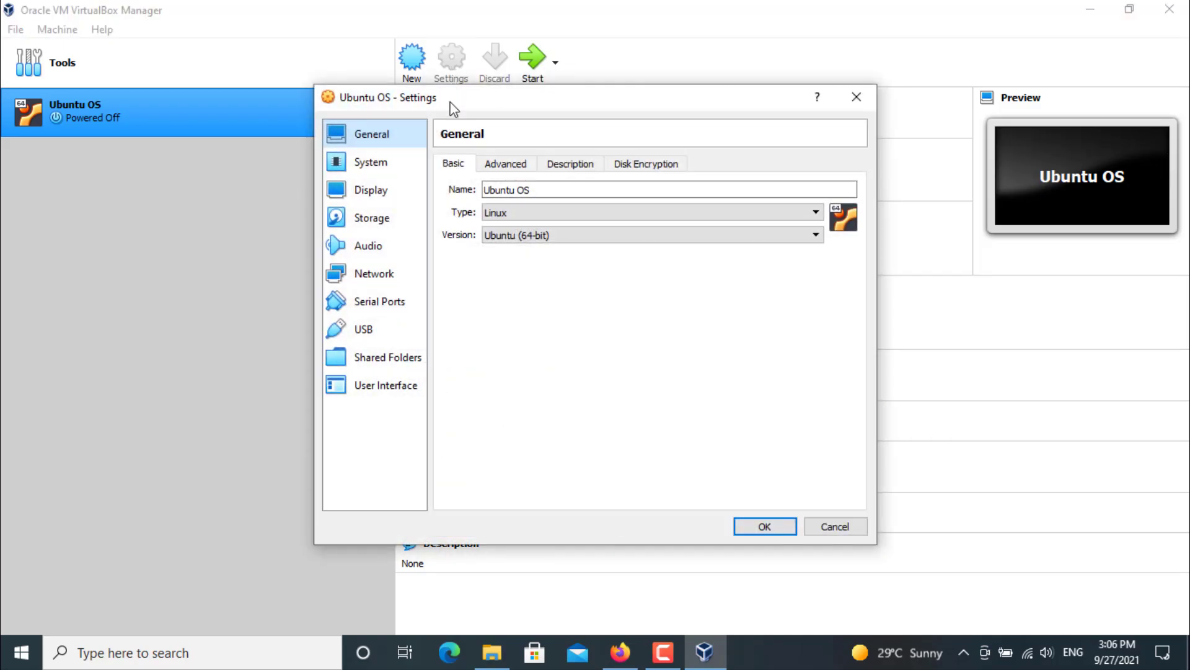
{"action": "left_click", "coordinate": [400, 172]}
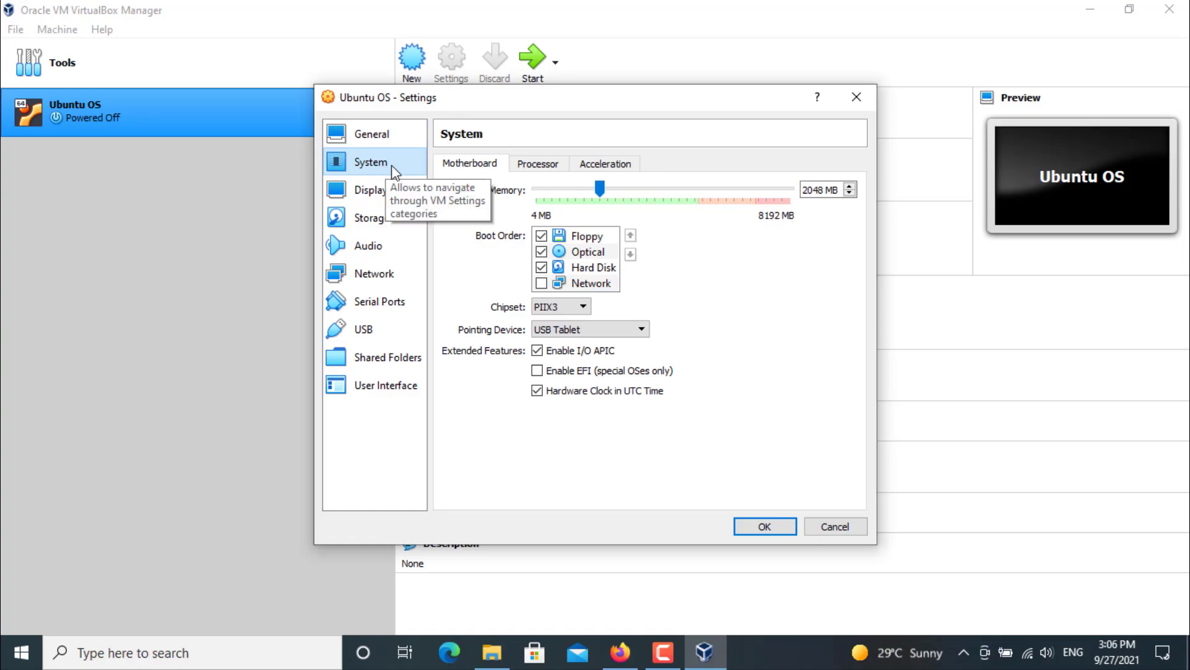
{"action": "left_click", "coordinate": [526, 165]}
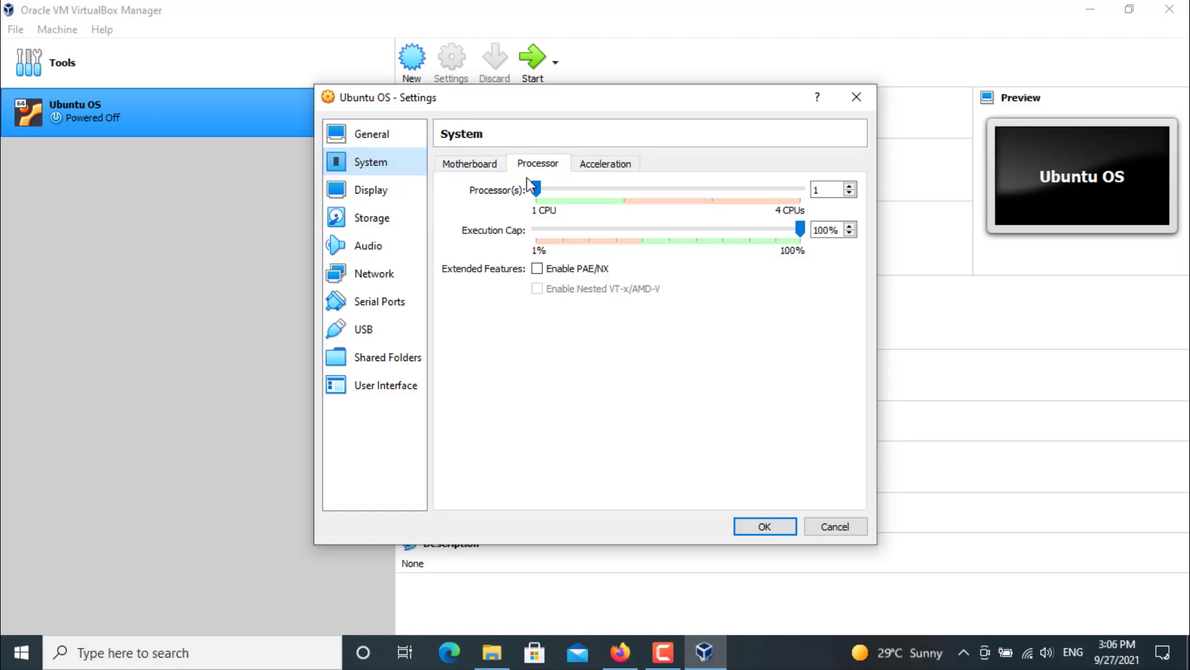
{"action": "left_click_drag", "start_coordinate": [536, 189], "coordinate": [599, 191]}
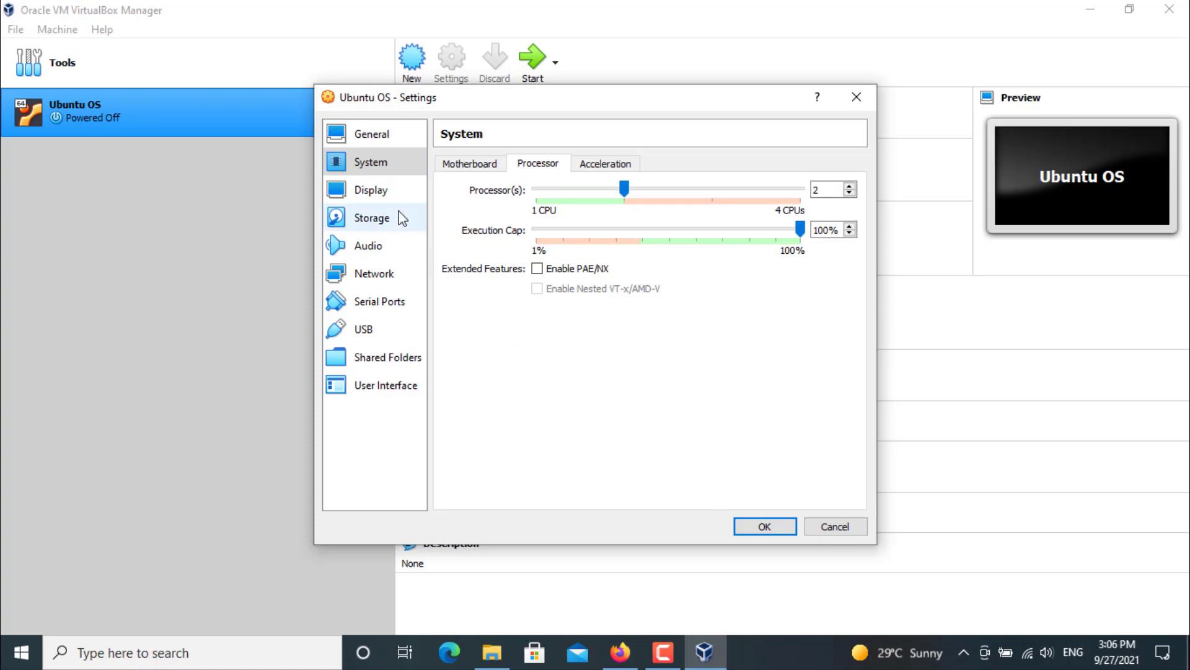
{"action": "left_click", "coordinate": [379, 195]}
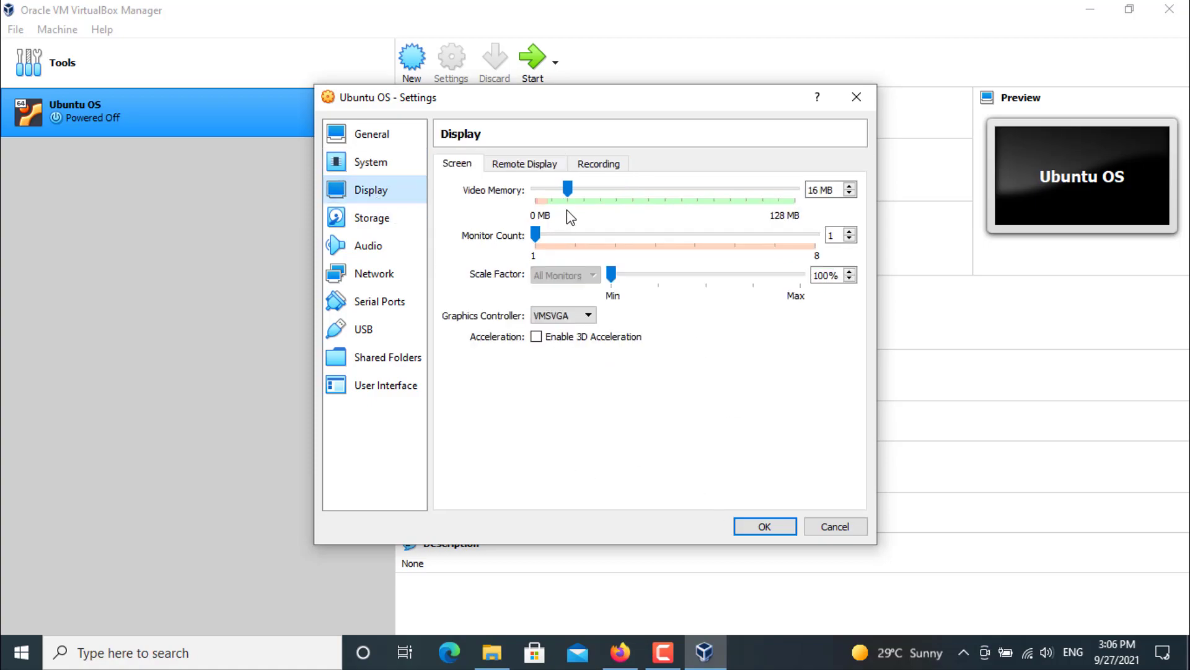
{"action": "left_click_drag", "start_coordinate": [567, 193], "coordinate": [831, 196]}
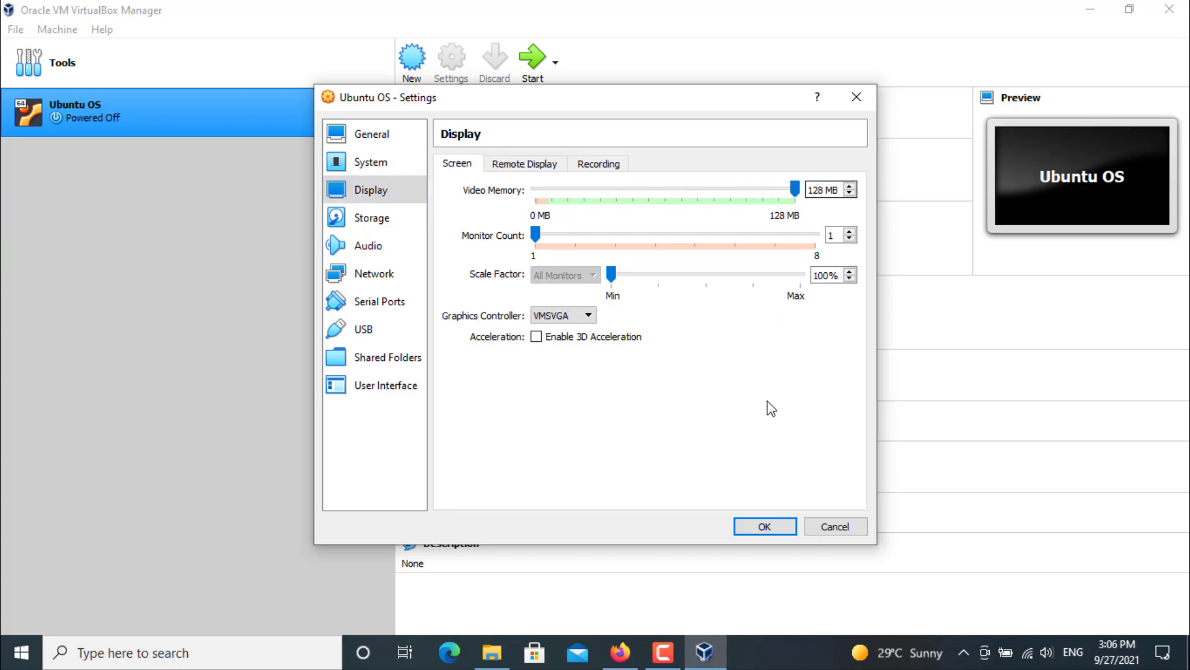
{"action": "left_click", "coordinate": [762, 526]}
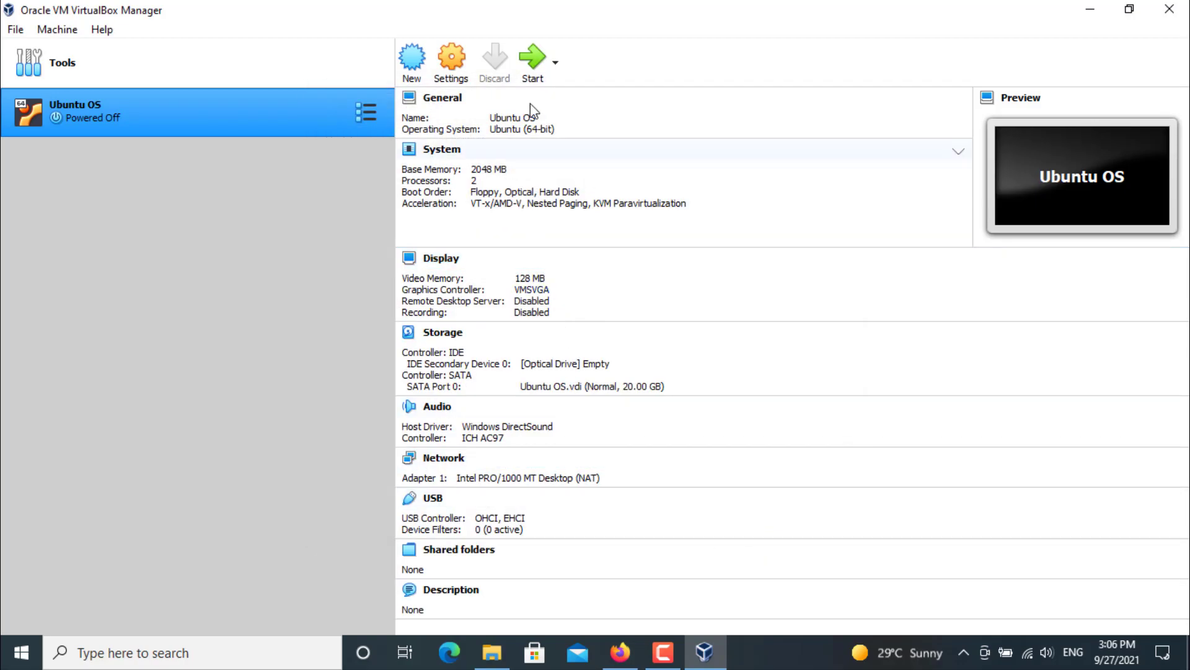
Start the Ubuntu OS machine with ubuntu-20.04.1-desktop-amd64.iso from the Downloads folder as its start-up disk
{"action": "left_click", "coordinate": [534, 62]}
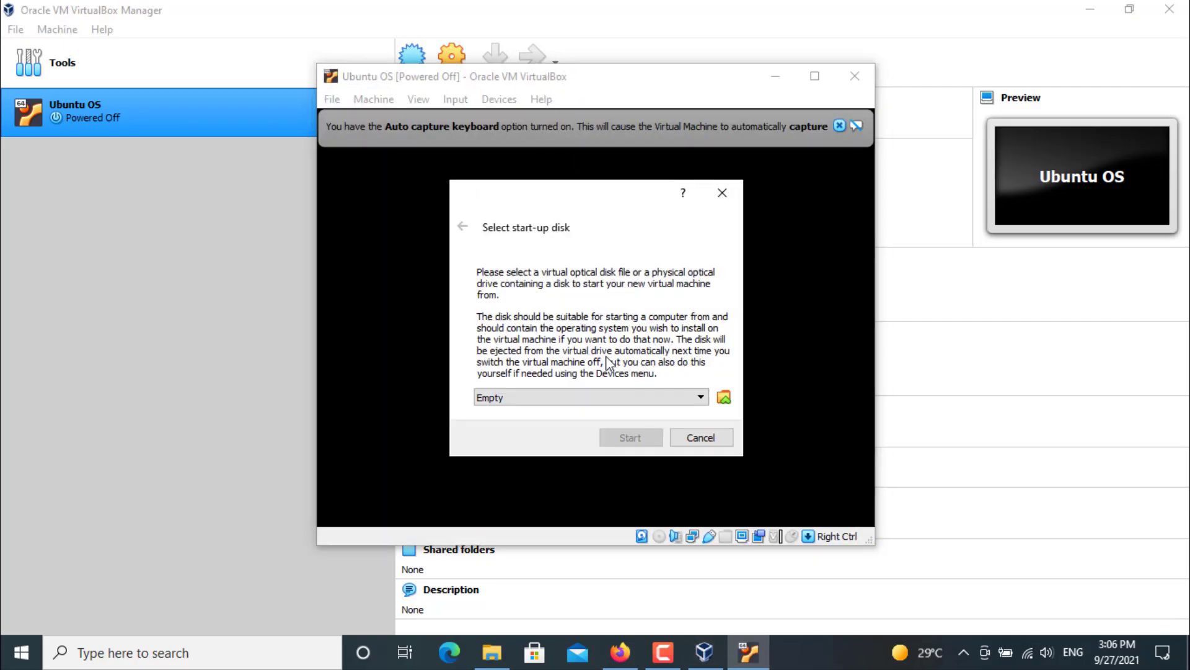
{"action": "left_click", "coordinate": [727, 401]}
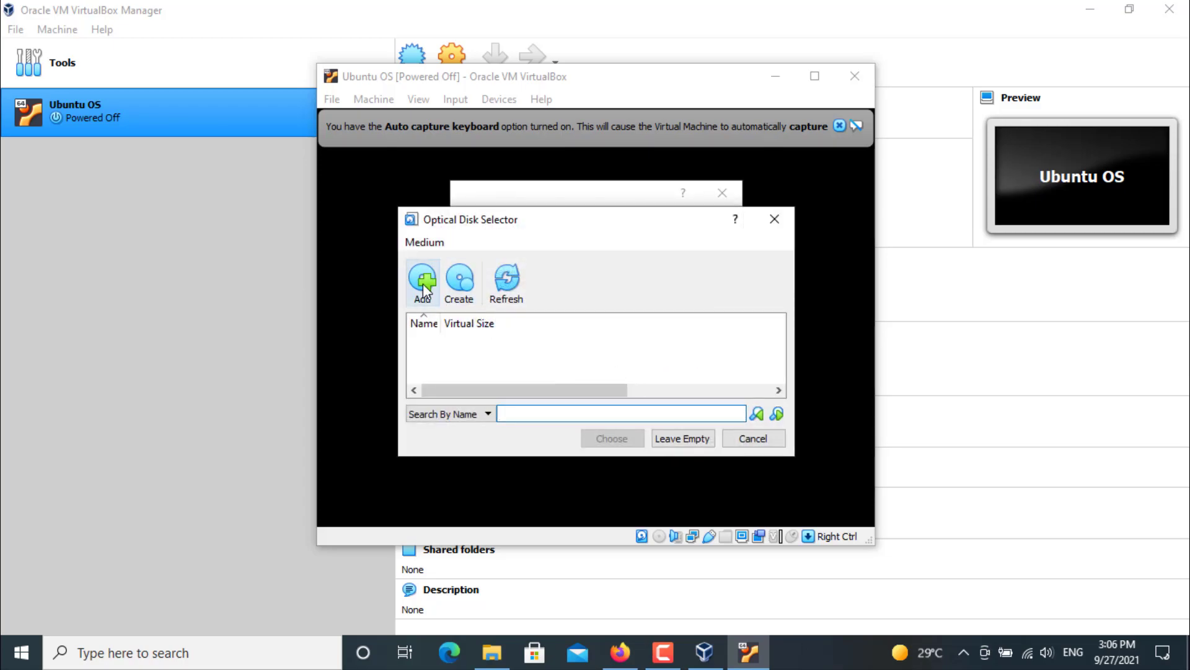
{"action": "left_click", "coordinate": [422, 284]}
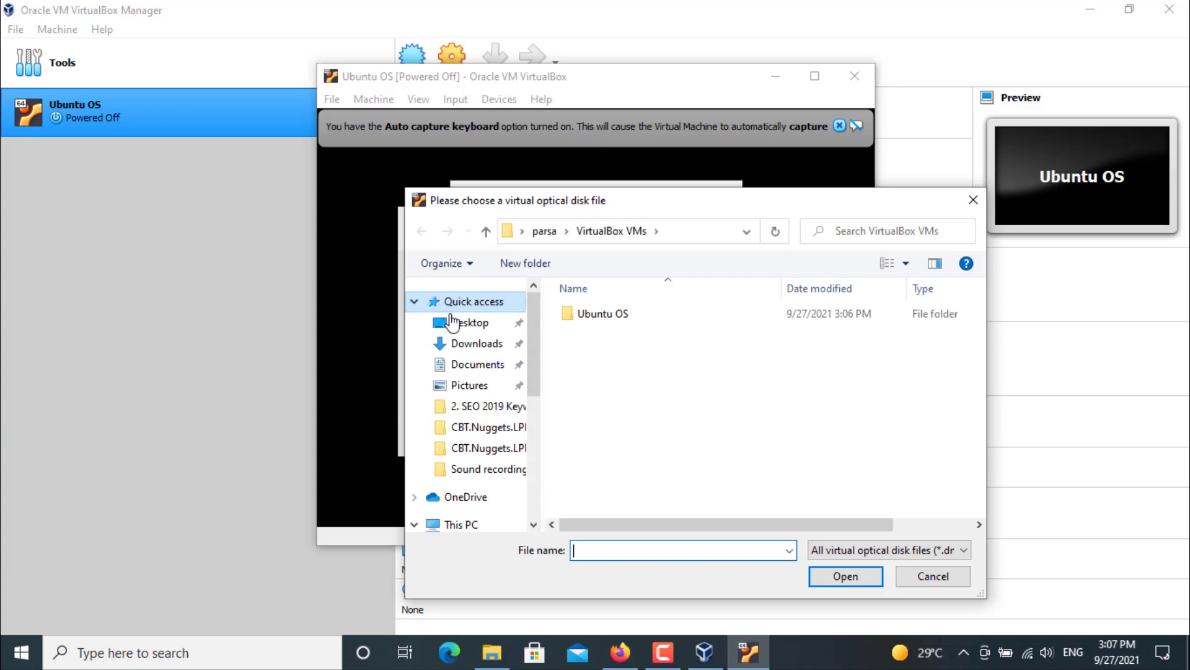
{"action": "left_click", "coordinate": [472, 357]}
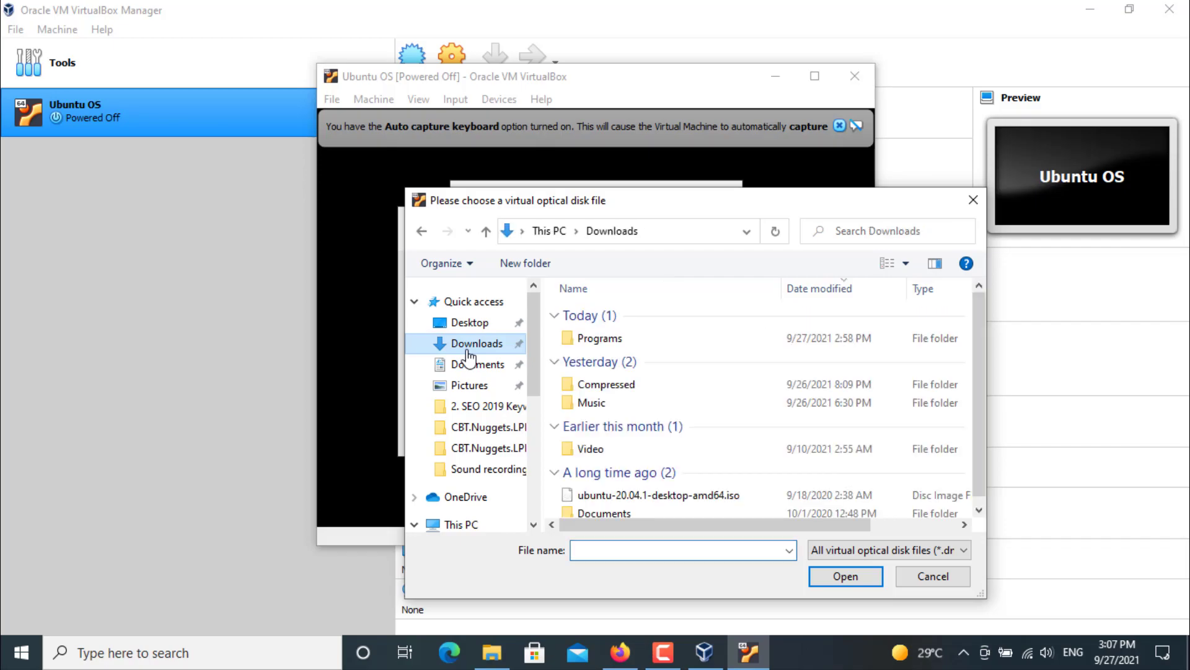
{"action": "scroll", "coordinate": [604, 362], "scroll_direction": "down", "scroll_amount": 1}
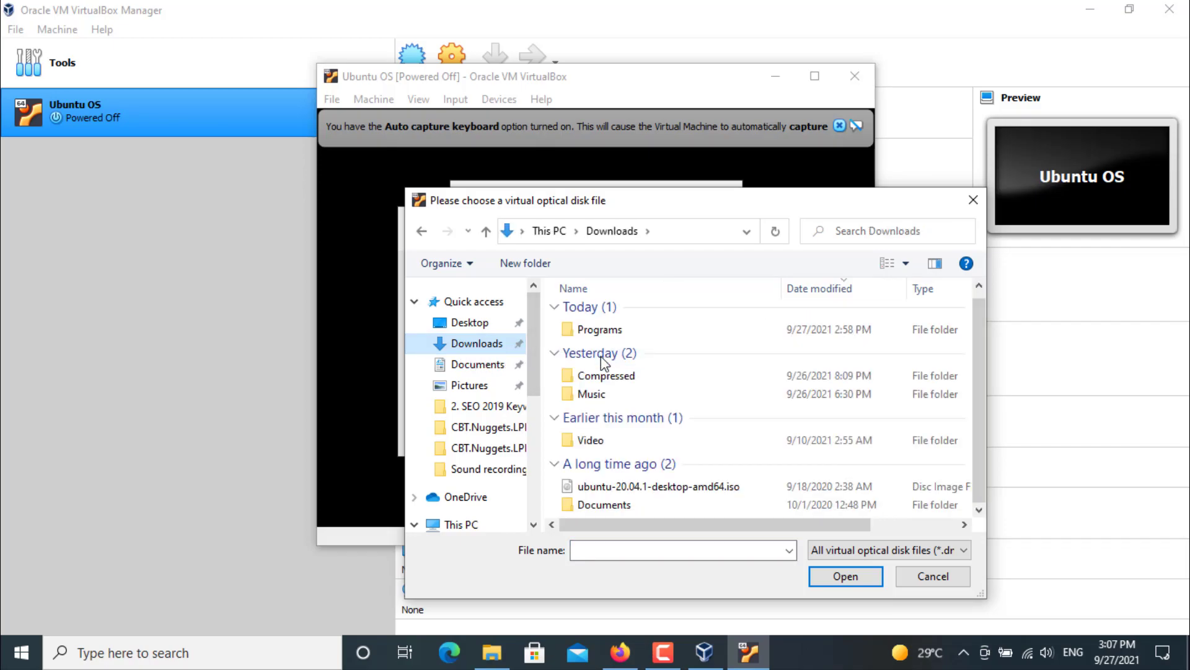
{"action": "left_click", "coordinate": [597, 486]}
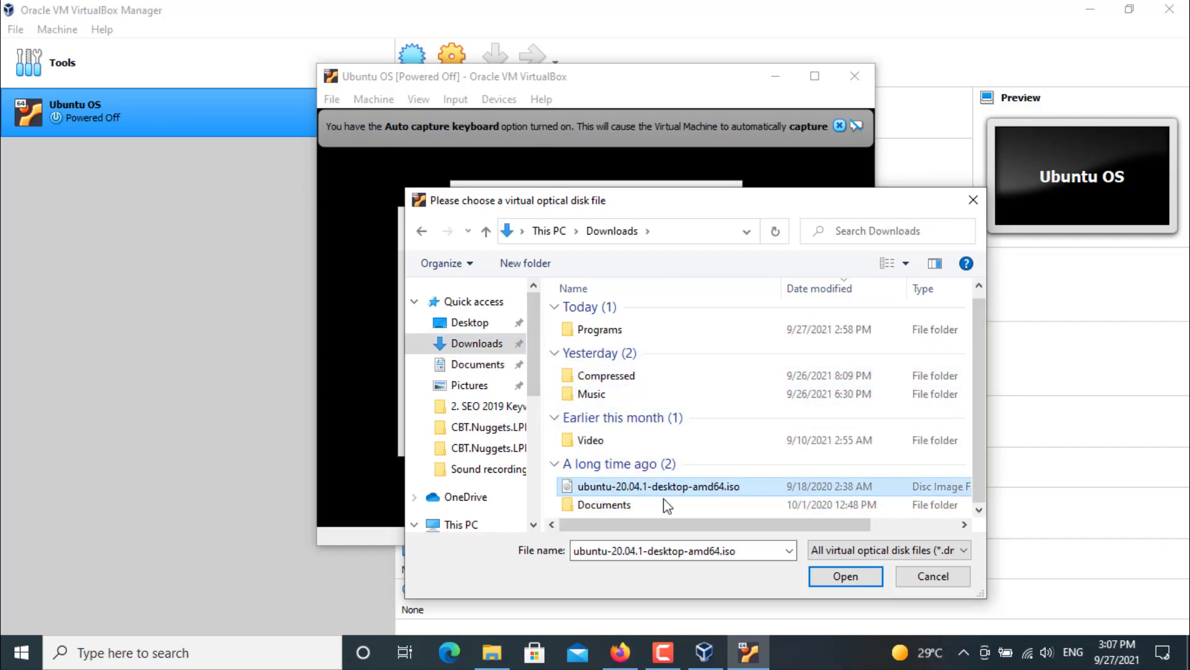
{"action": "left_click", "coordinate": [843, 577]}
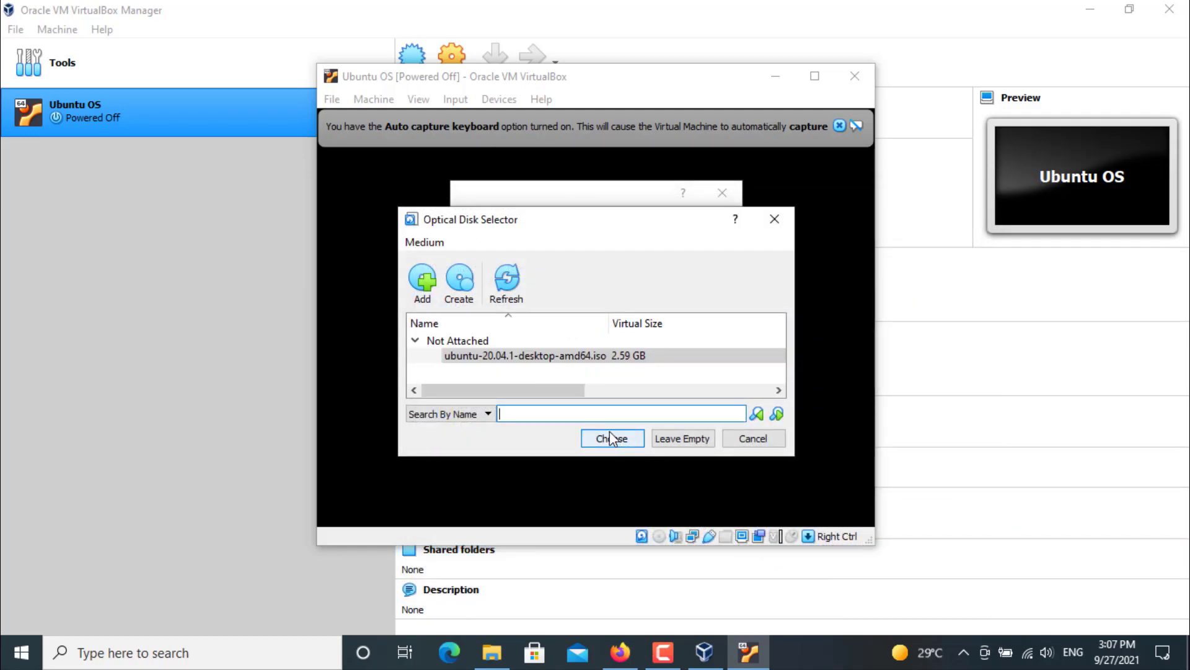
{"action": "left_click", "coordinate": [564, 360]}
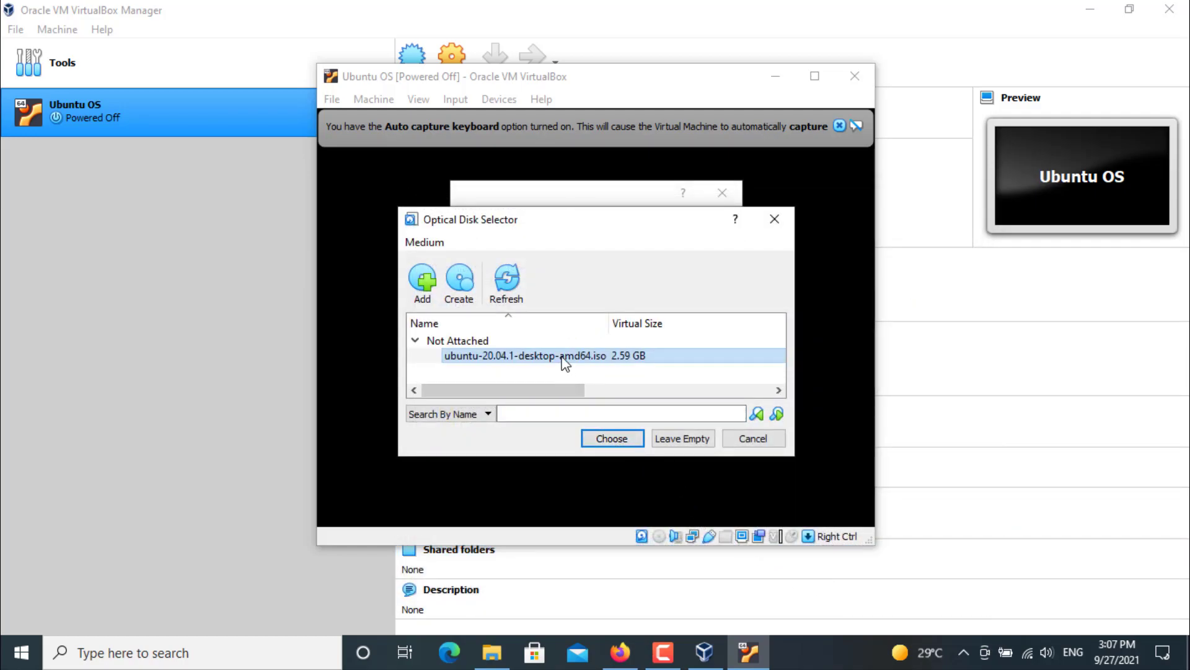
{"action": "left_click", "coordinate": [629, 438]}
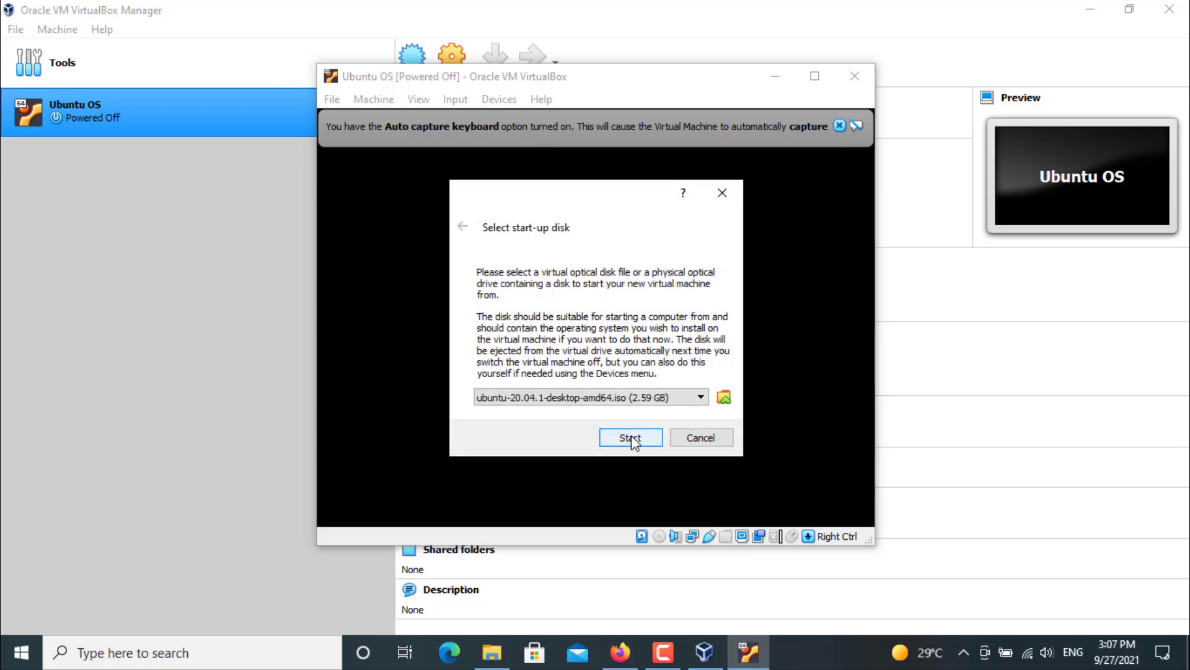
{"action": "left_click", "coordinate": [631, 438]}
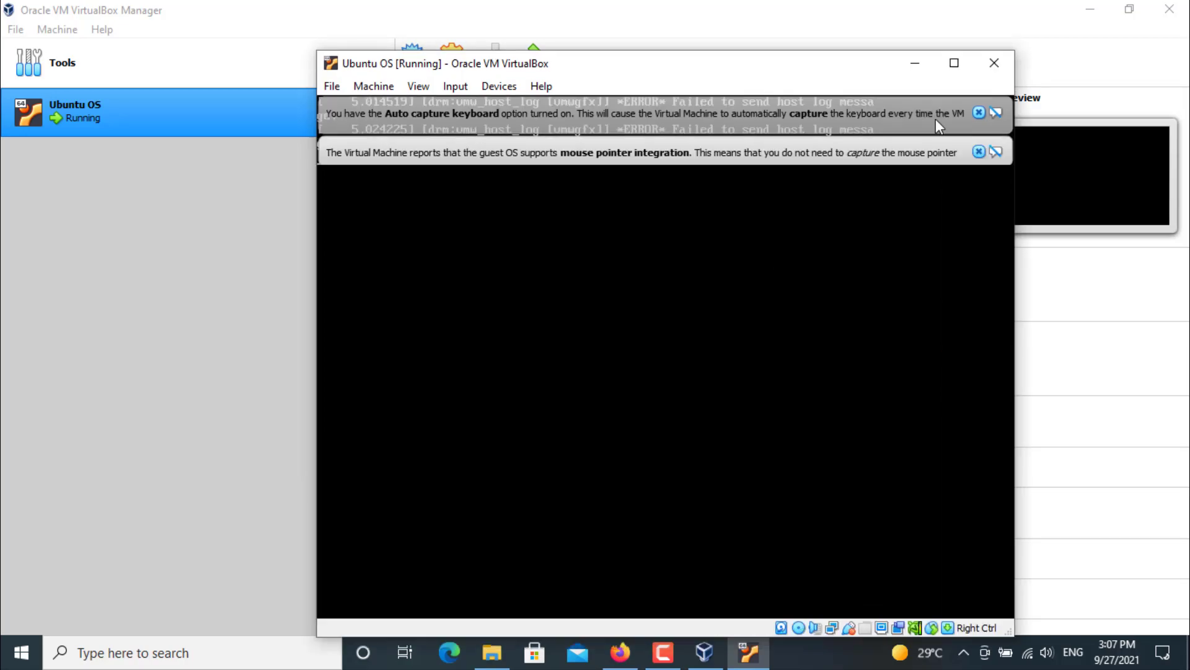
Dismiss the auto capture keyboard notice and start installing Ubuntu with English as the language
{"action": "left_click", "coordinate": [980, 112]}
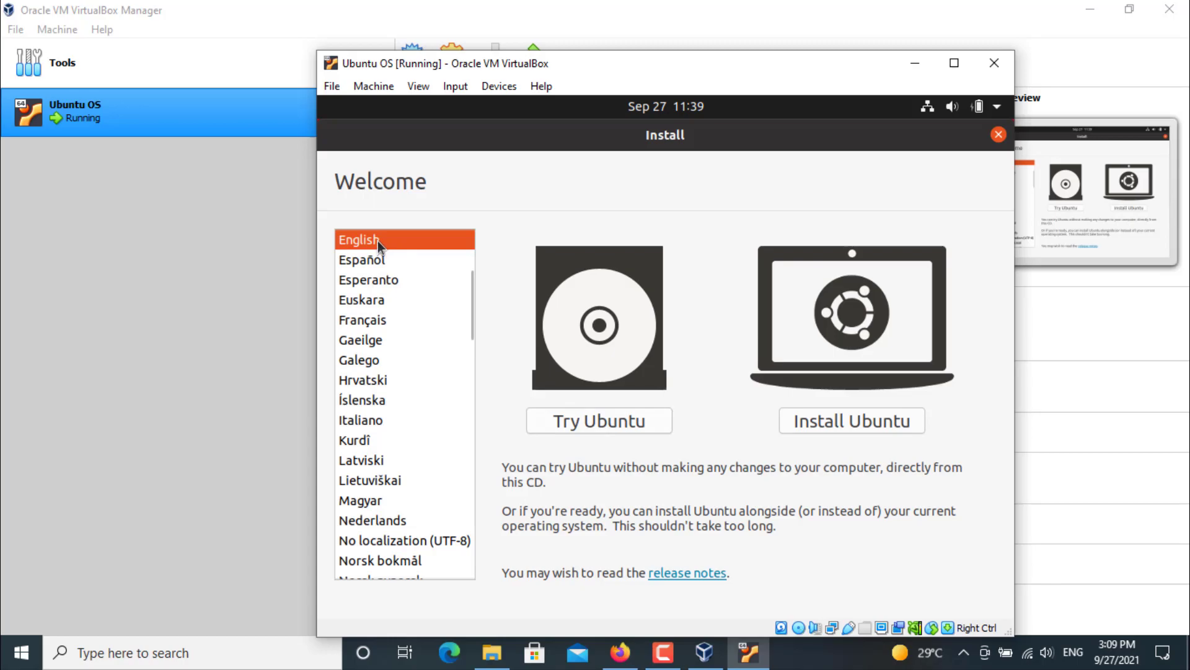
{"action": "left_click", "coordinate": [834, 425]}
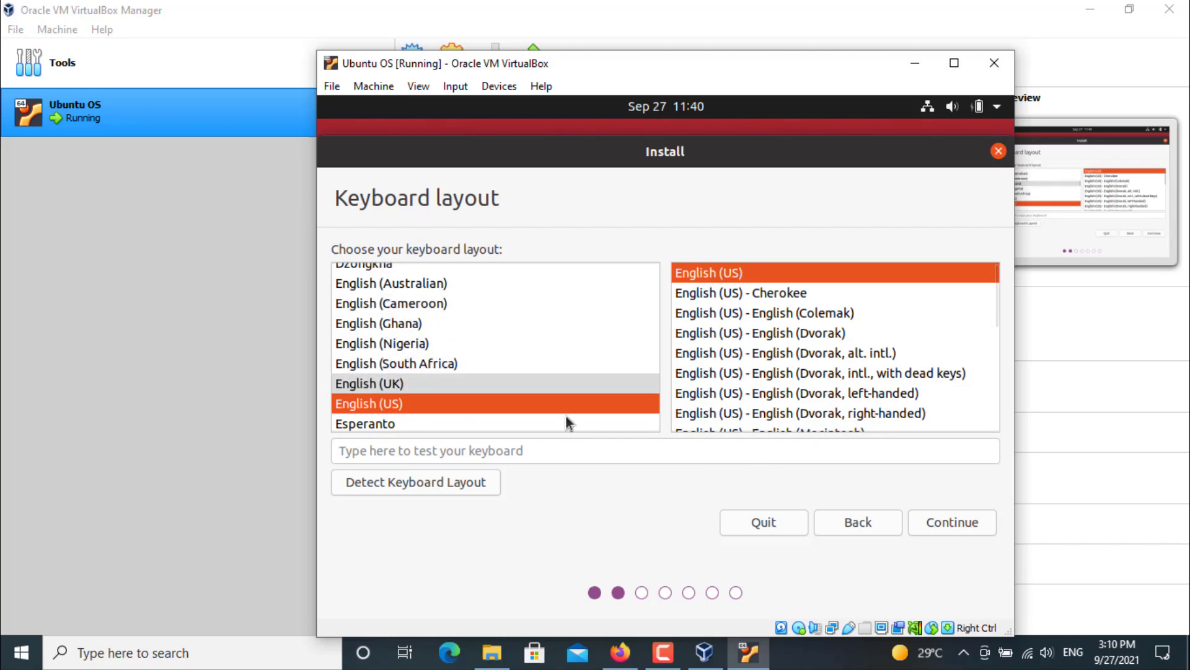
Accept the English (US) keyboard layout and normal installation with updates, and confirm erasing the disk to install Ubuntu
{"action": "left_click", "coordinate": [952, 526]}
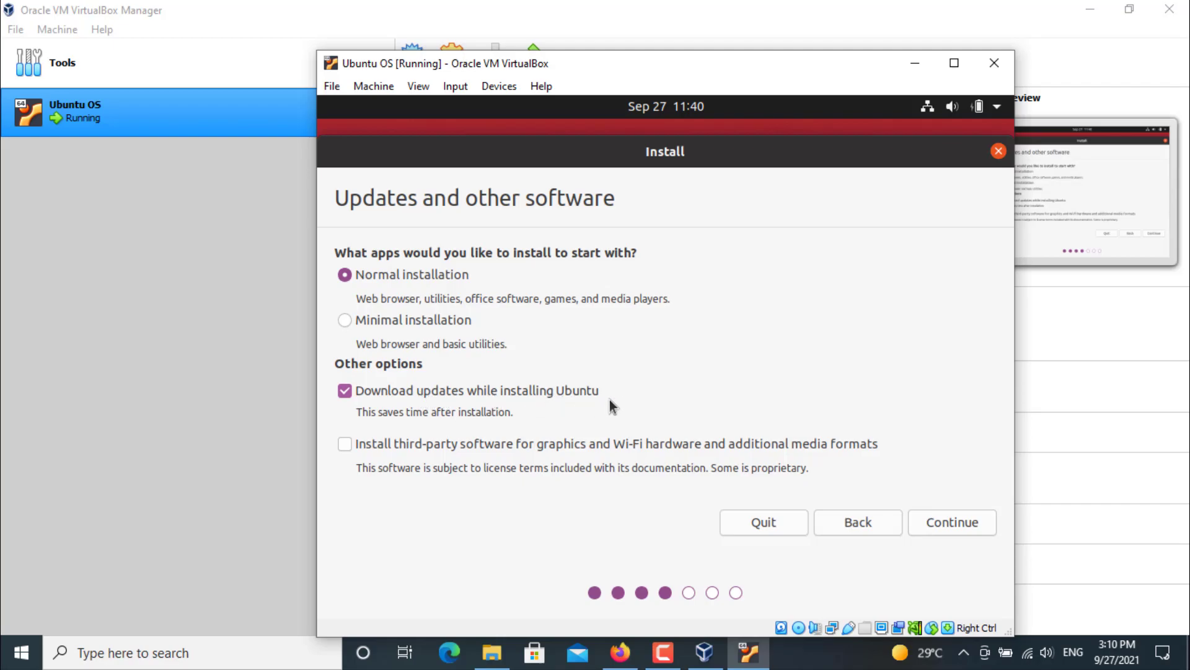
{"action": "left_click", "coordinate": [932, 523]}
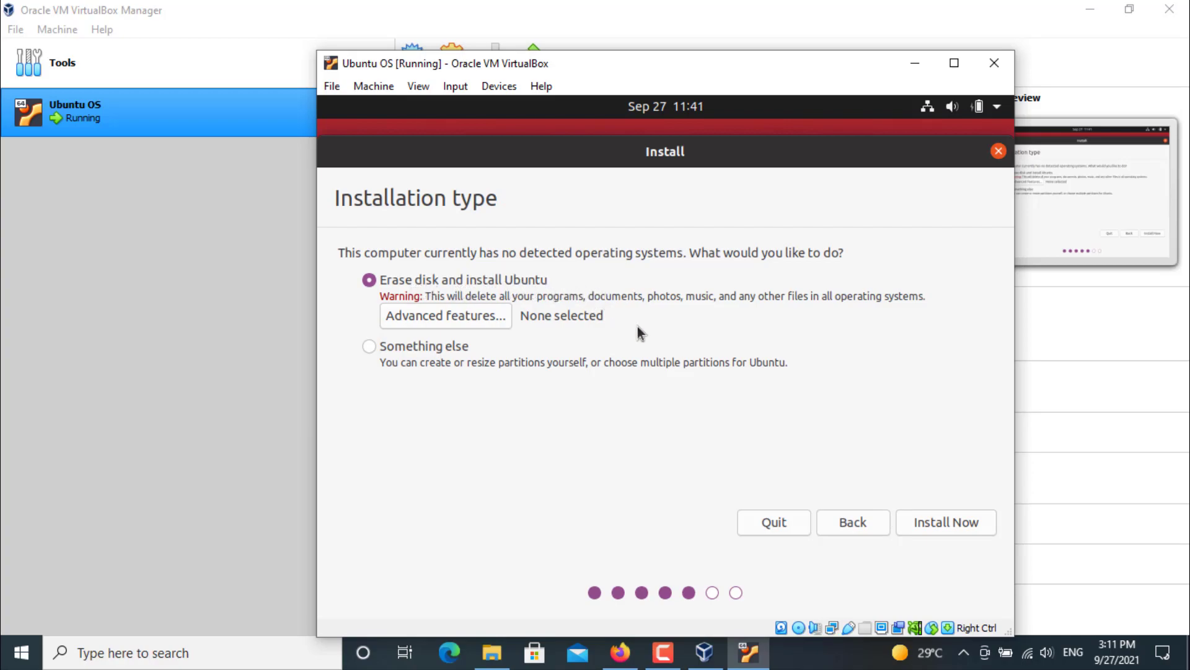
{"action": "left_click", "coordinate": [930, 523]}
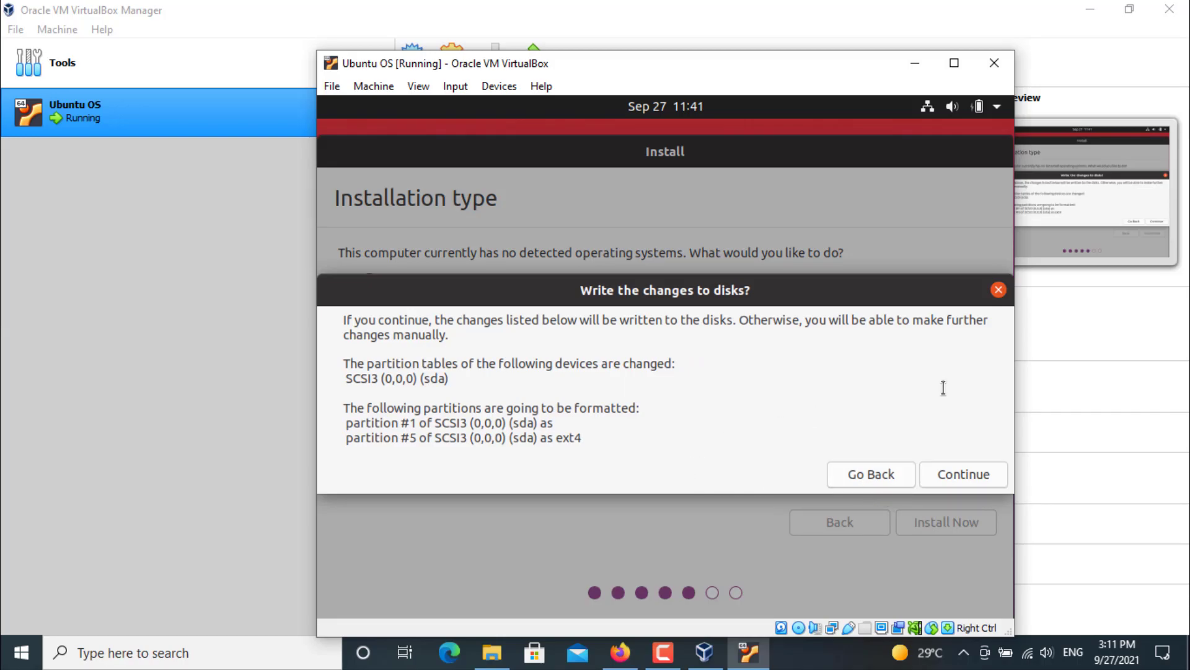
{"action": "left_click", "coordinate": [953, 476]}
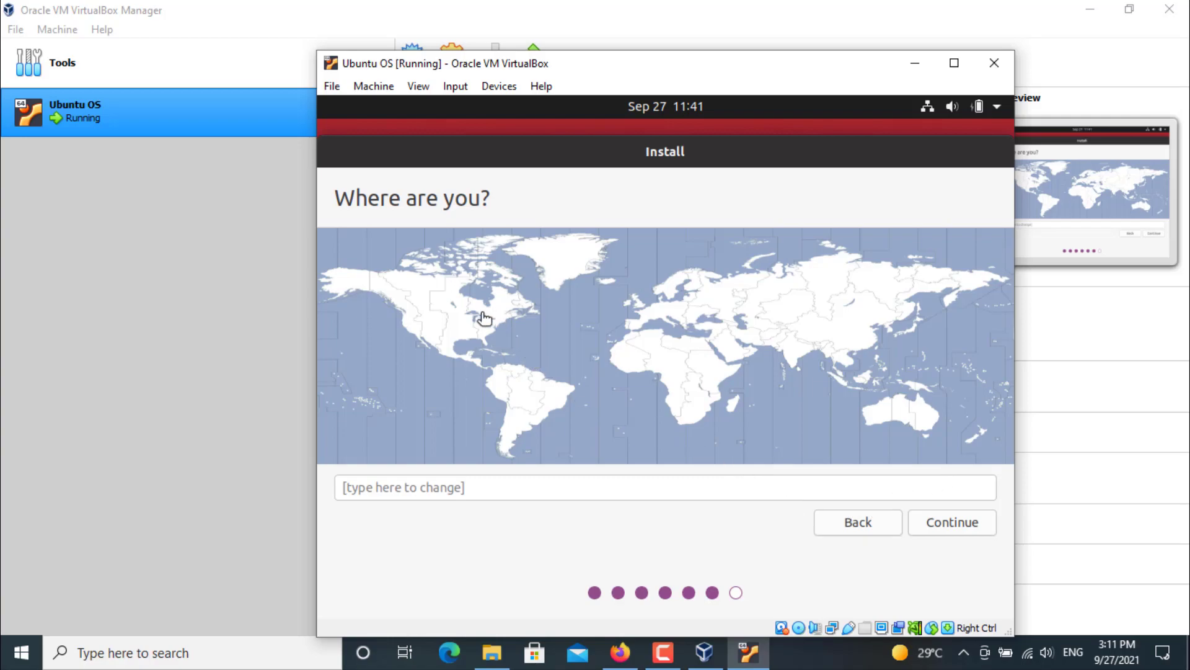
Set the installation's location to New York Time (United States) and continue to the user details
{"action": "left_click", "coordinate": [519, 492]}
{"action": "type", "text": "new"}
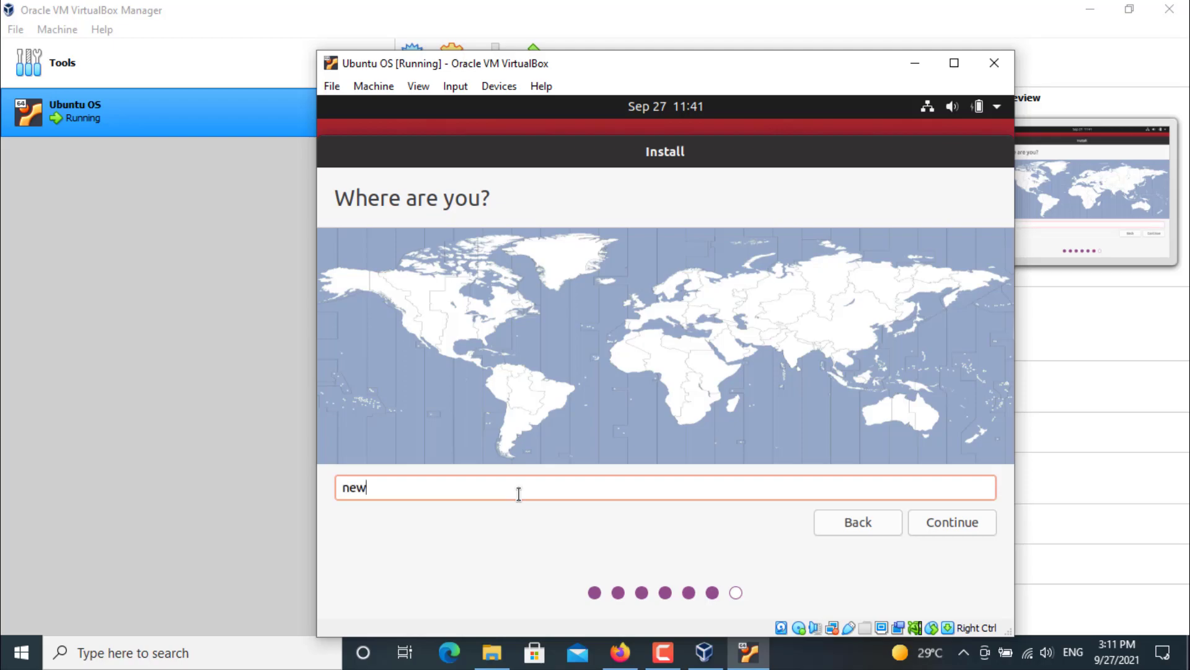
{"action": "type", "text": " york"}
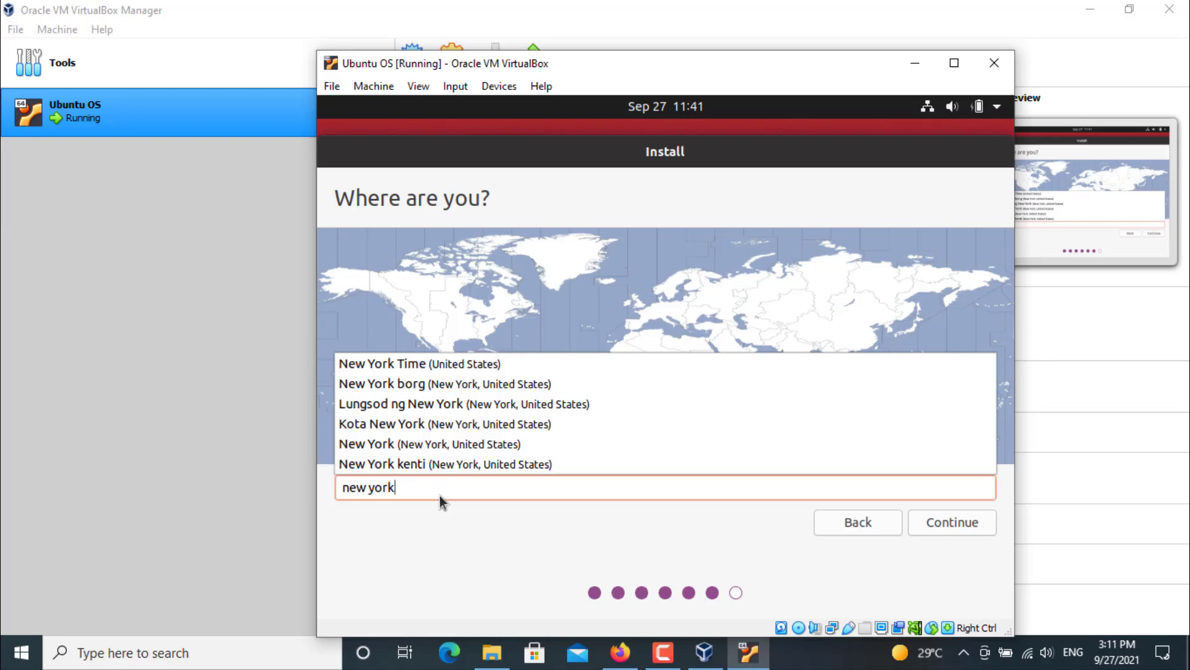
{"action": "left_click", "coordinate": [446, 369]}
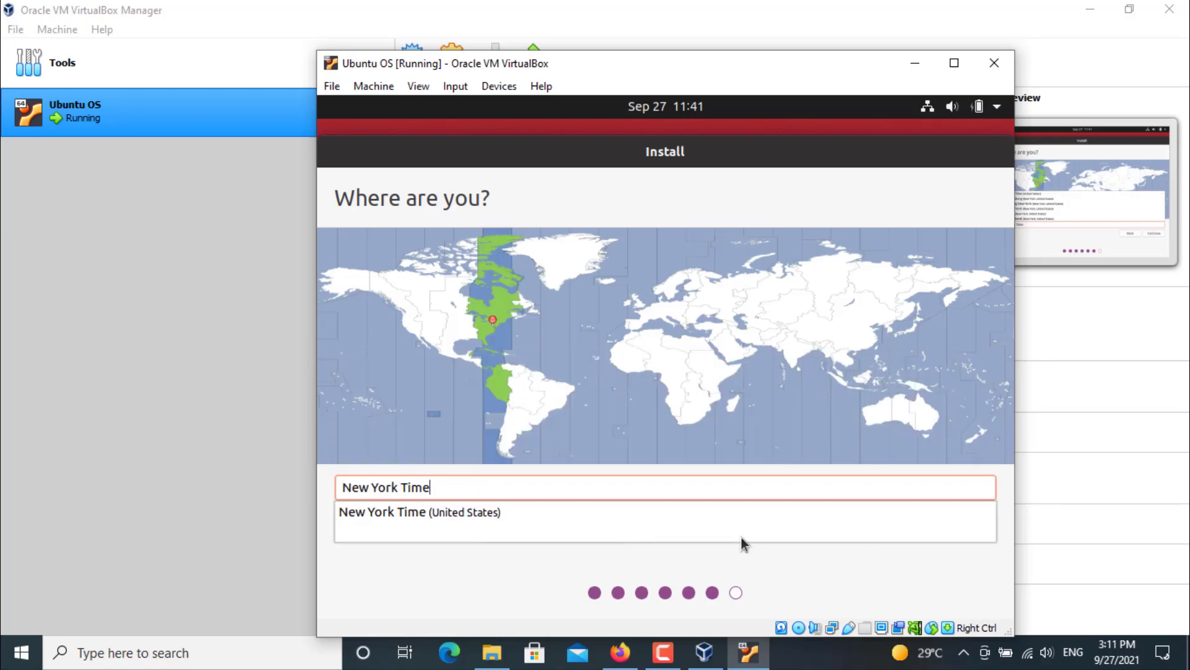
{"action": "left_click", "coordinate": [649, 508]}
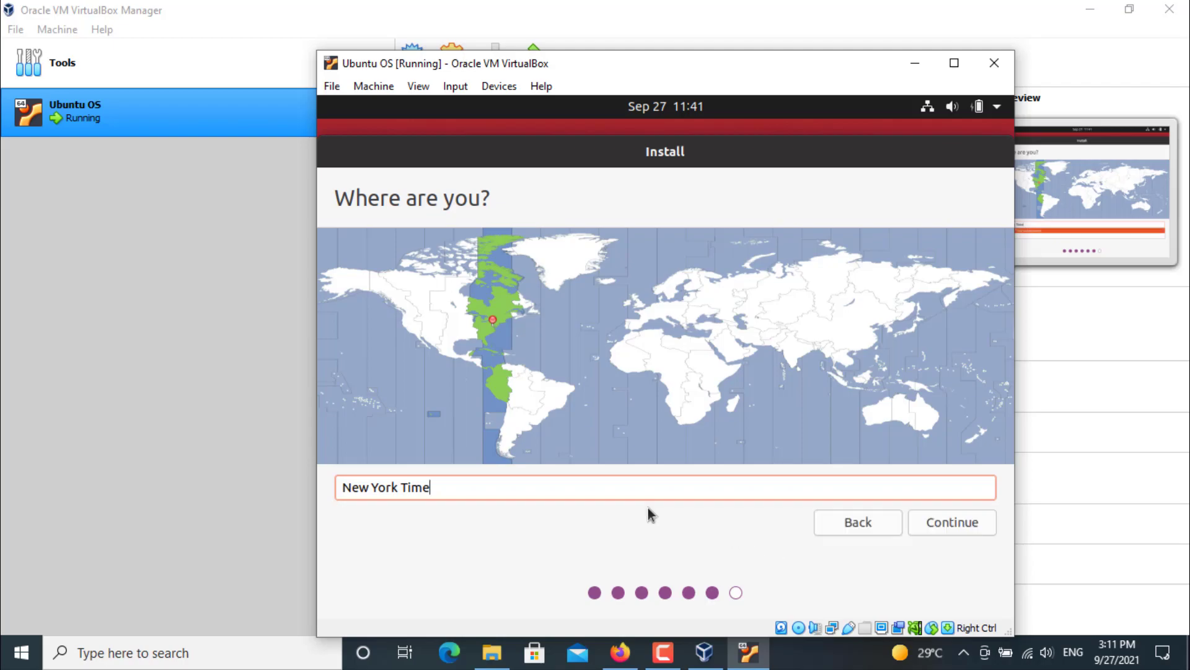
{"action": "left_click", "coordinate": [786, 591]}
{"action": "left_click", "coordinate": [930, 525]}
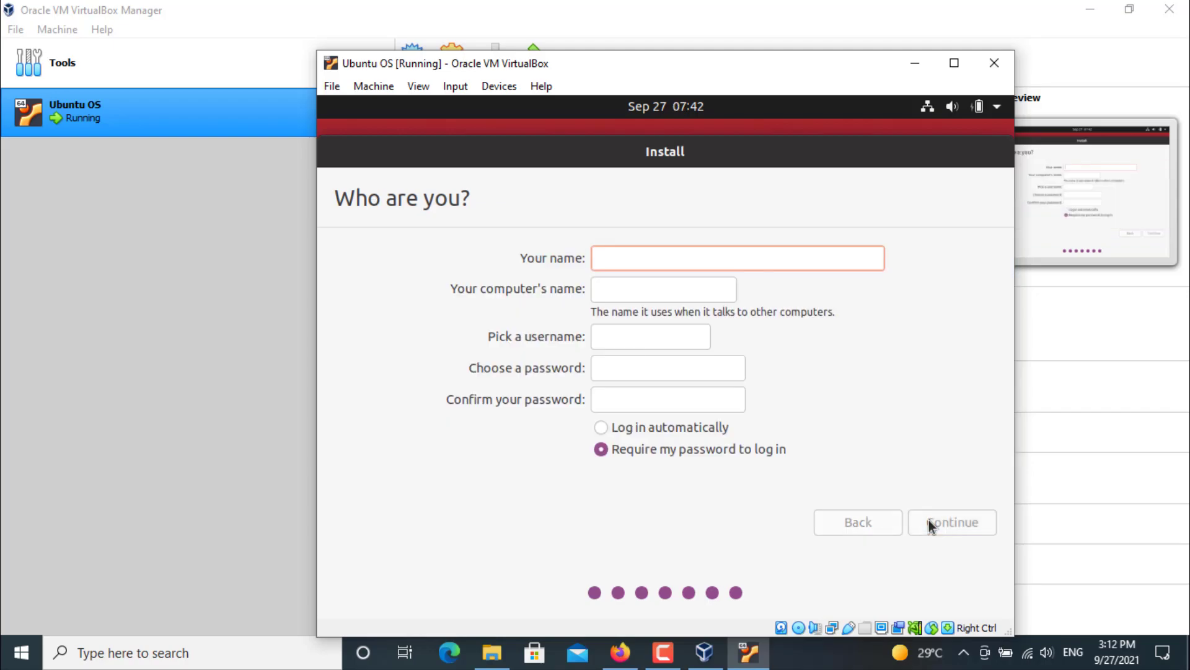
Enter the user's name, choose and confirm the account password with login required, and start copying the installation files
{"action": "type", "text": "al"}
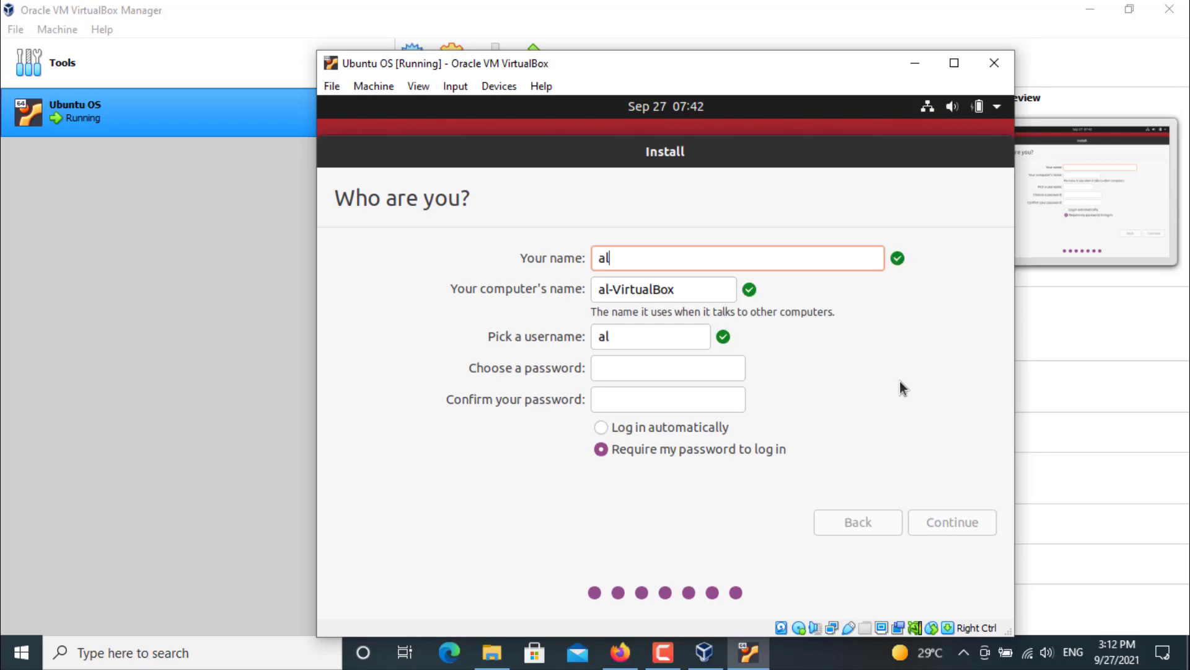
{"action": "type", "text": "ternate"}
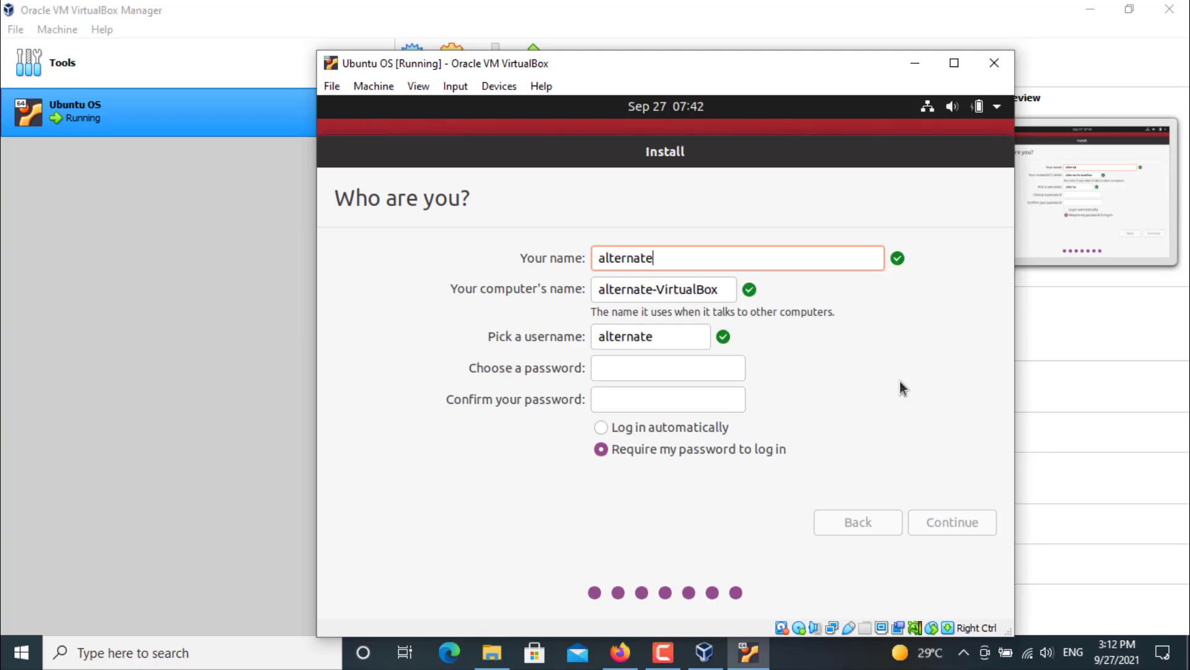
{"action": "type", "text": "techguy"}
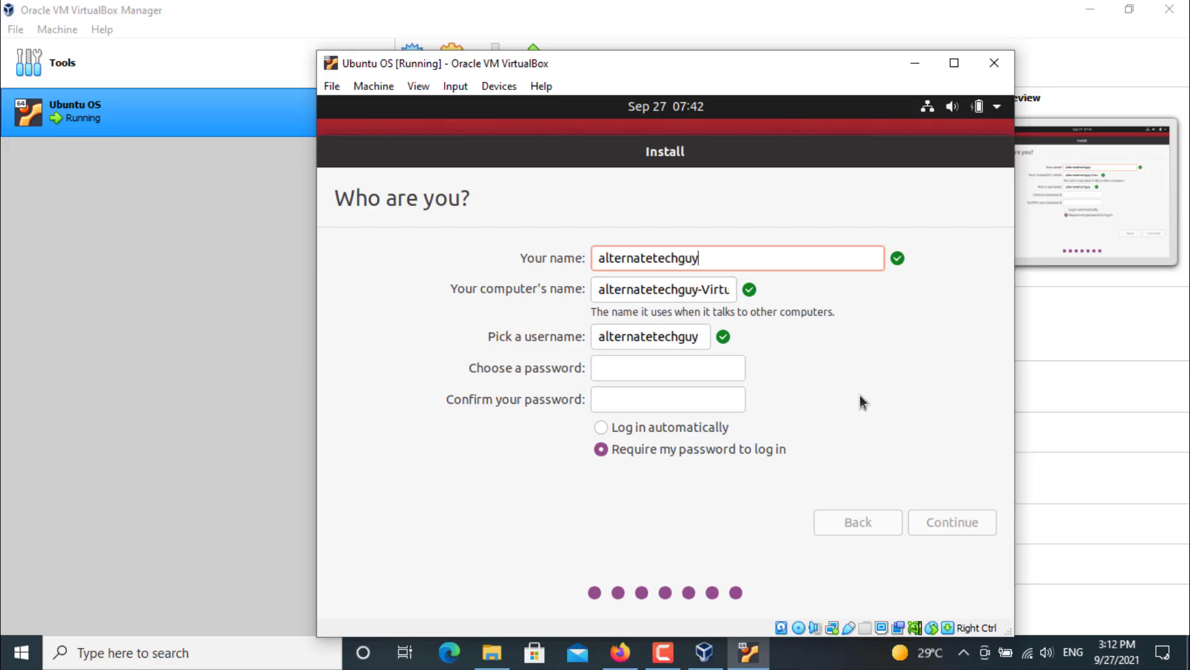
{"action": "left_click", "coordinate": [713, 372]}
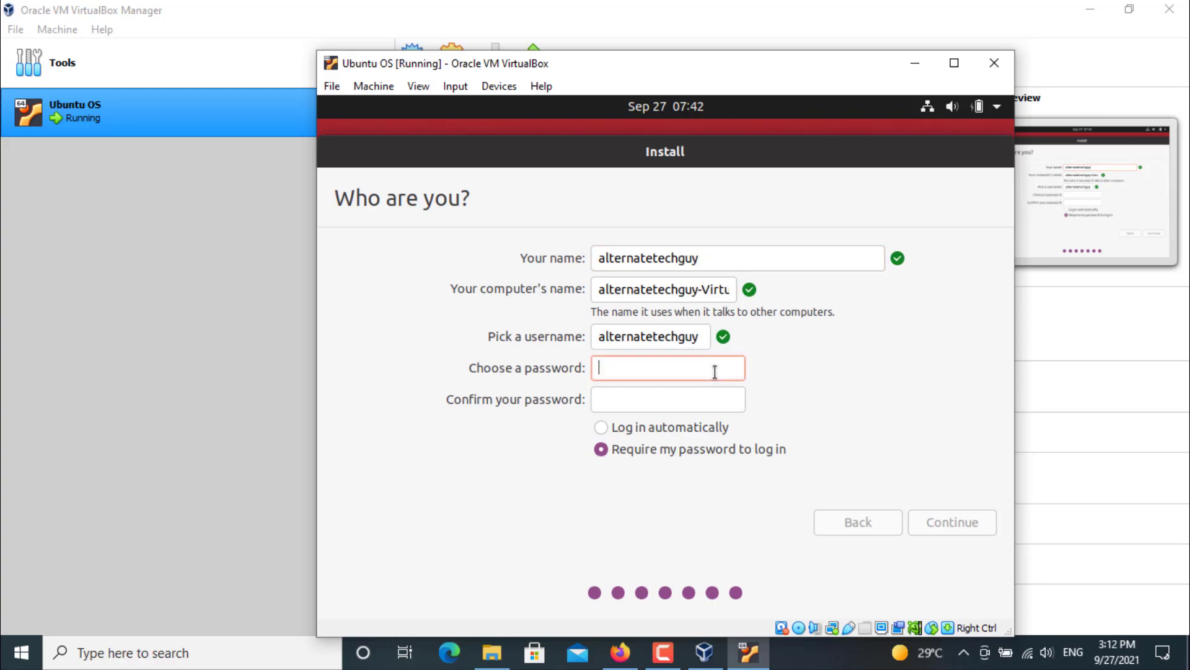
{"action": "type", "text": "*******"}
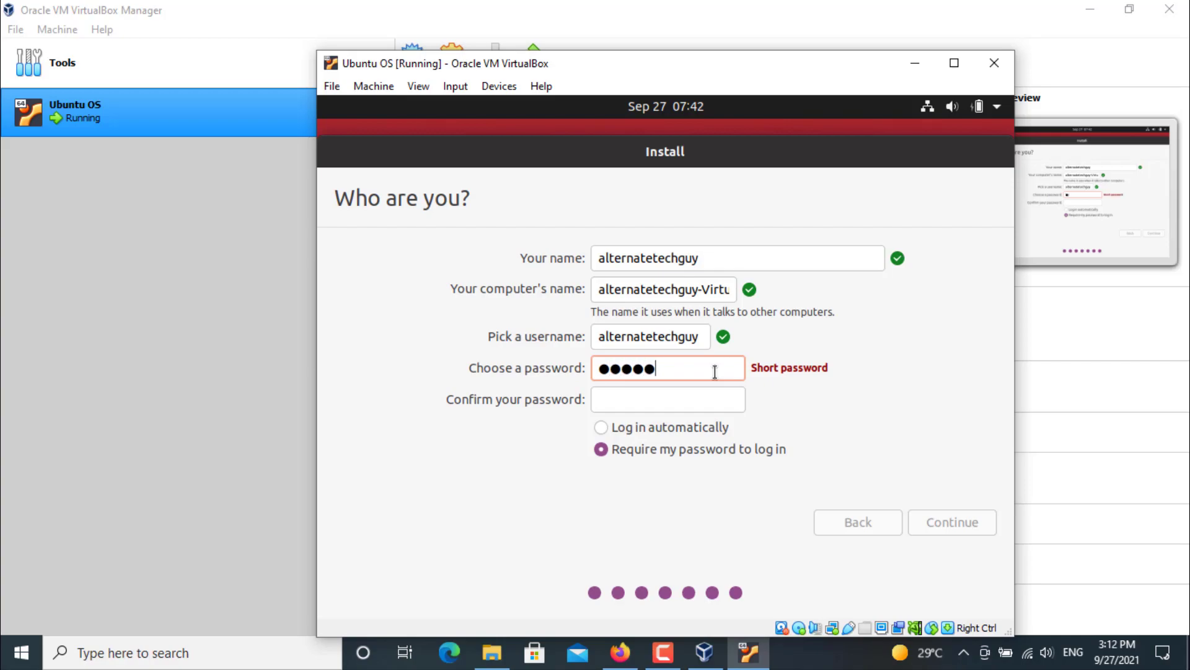
{"action": "type", "text": "*****"}
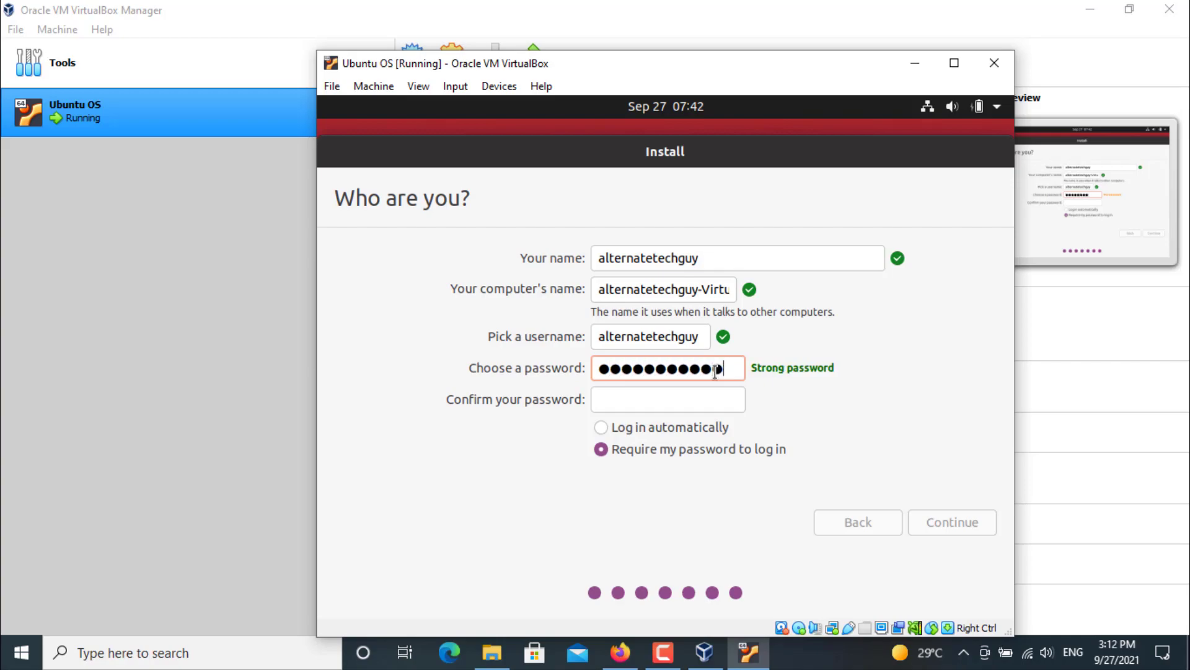
{"action": "left_click", "coordinate": [692, 400]}
{"action": "type", "text": "********"}
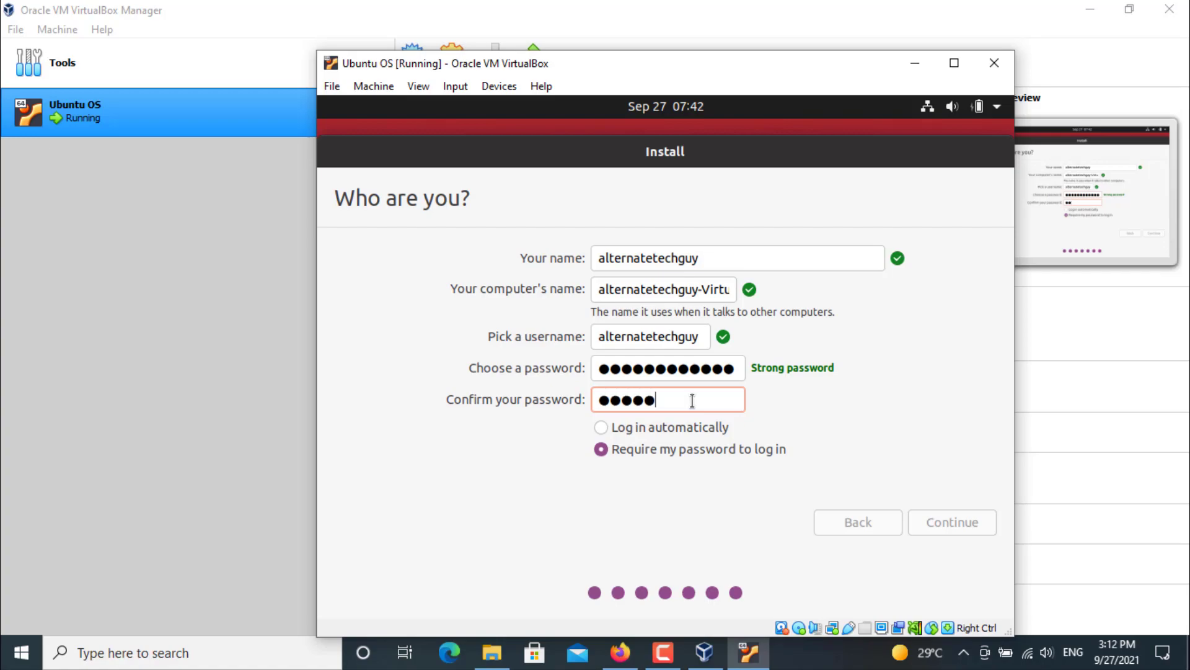
{"action": "type", "text": "****"}
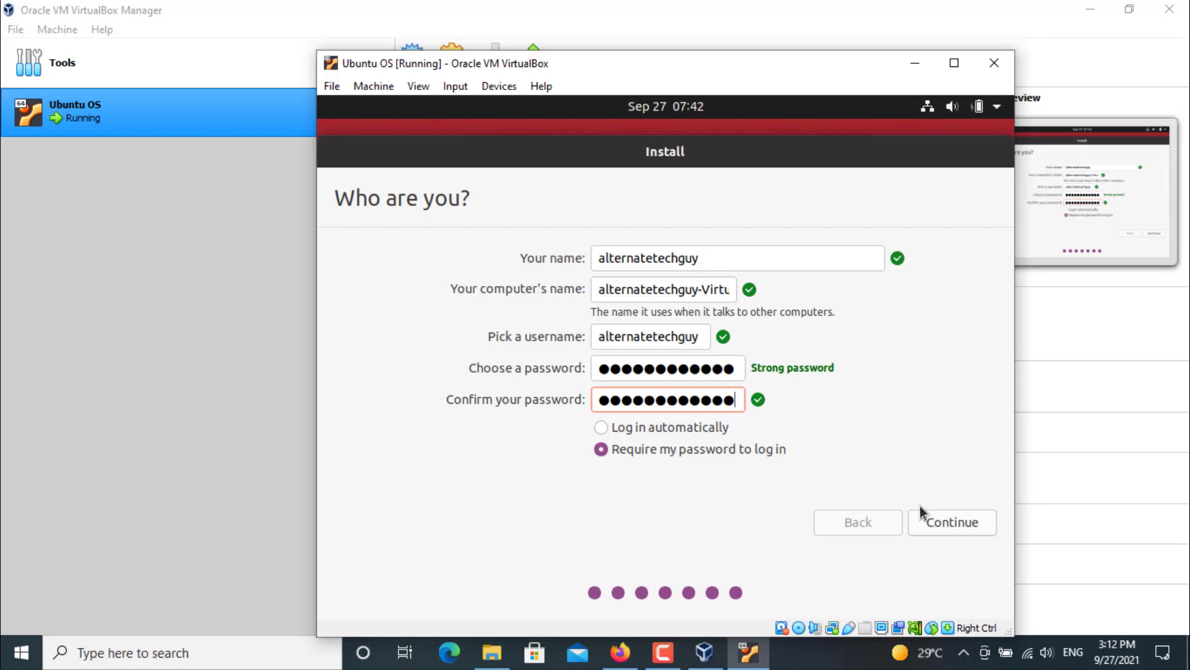
{"action": "left_click", "coordinate": [930, 524]}
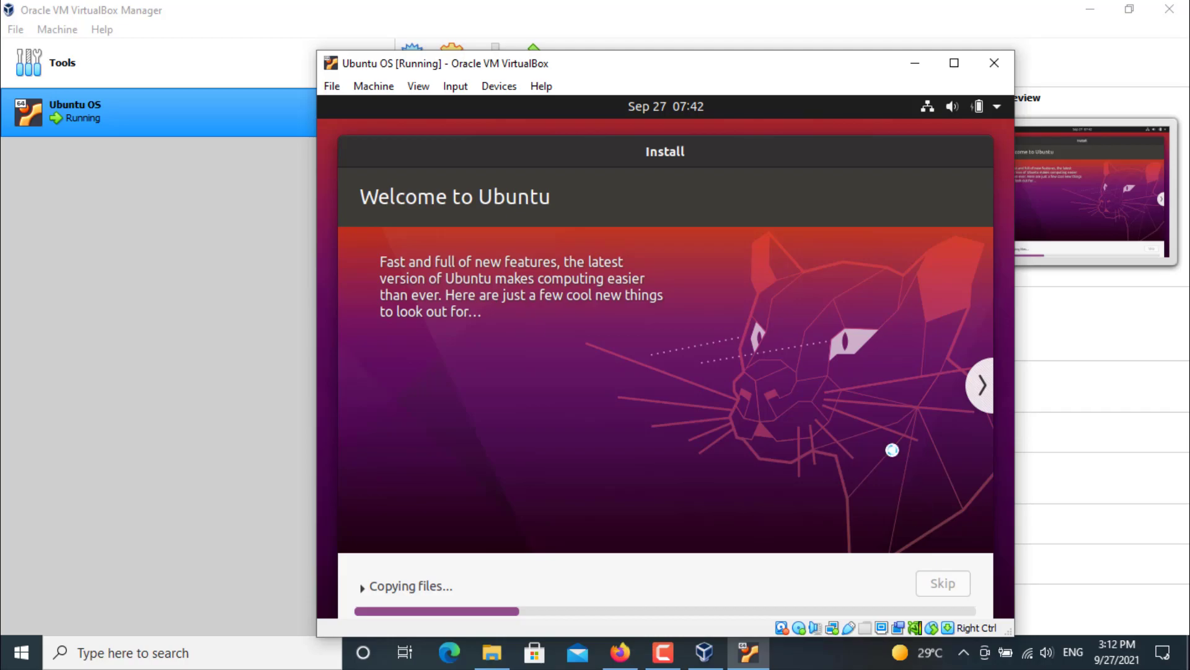
Restart the virtual machine after the installation and continue past the request to remove the installation medium
{"action": "left_click_drag", "start_coordinate": [795, 60], "coordinate": [790, 30]}
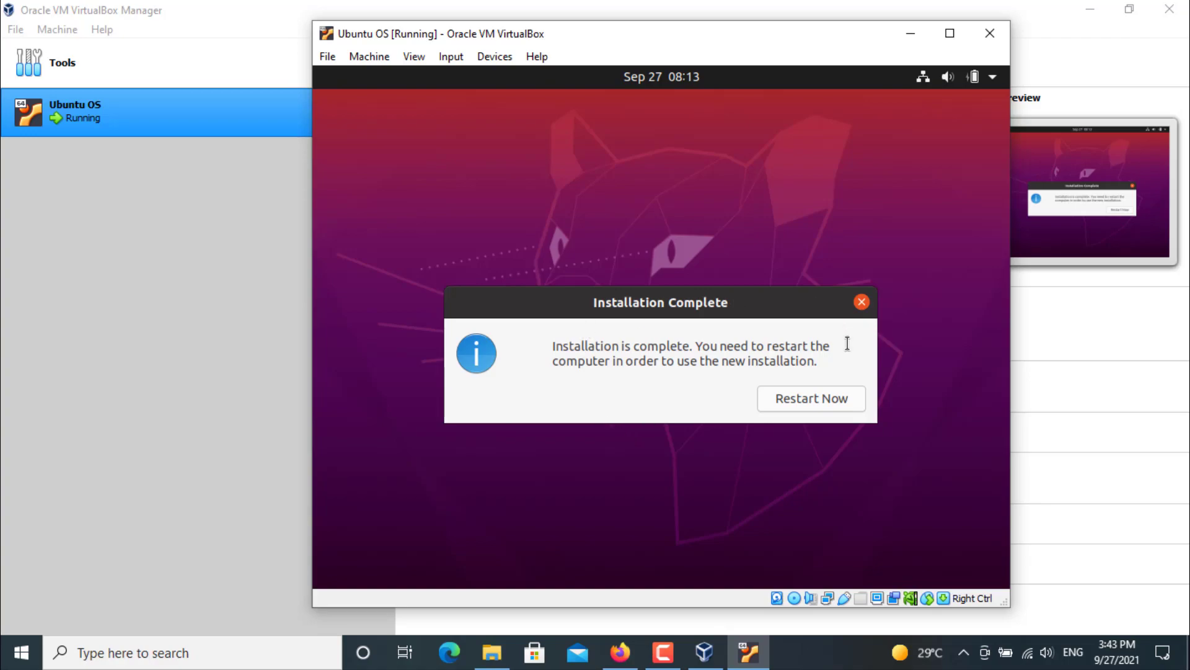
{"action": "left_click", "coordinate": [790, 398]}
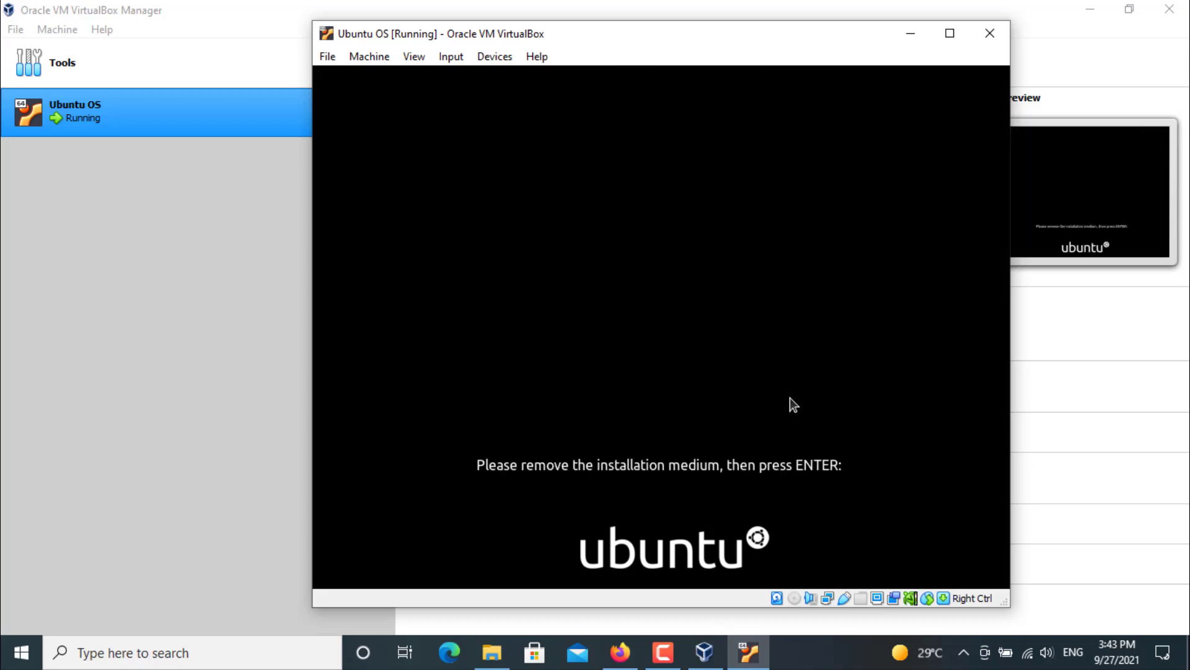
{"action": "key", "text": "Return"}
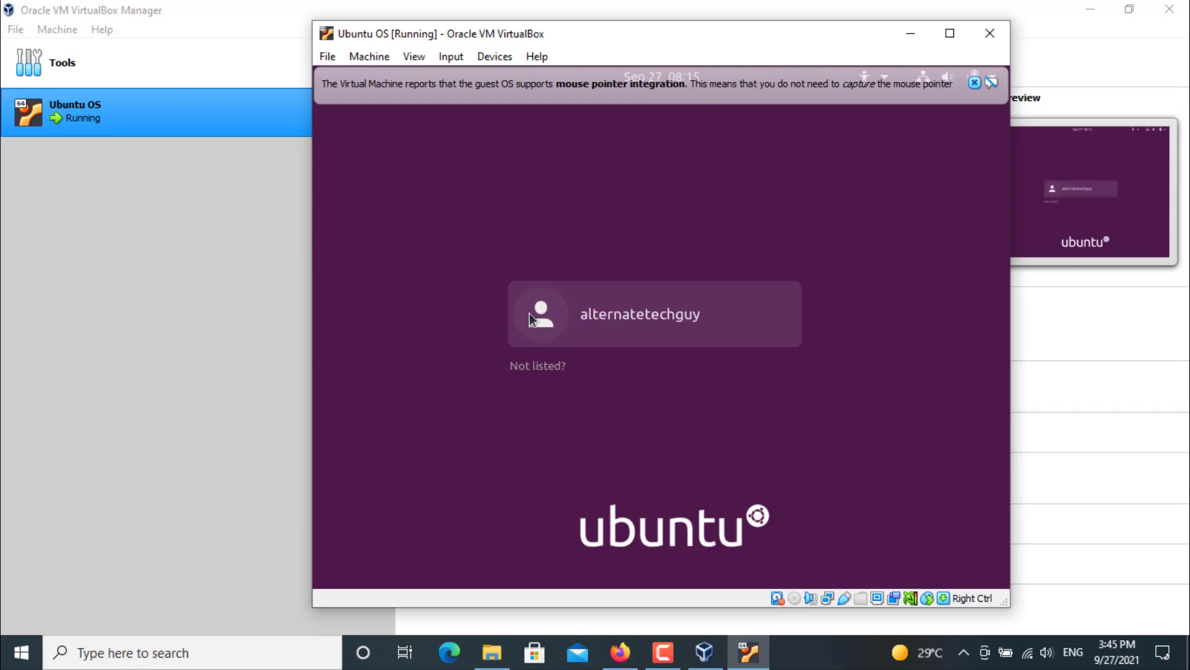
Log in to the new Ubuntu account with its password and dismiss the mouse pointer integration notice
{"action": "left_click", "coordinate": [573, 307]}
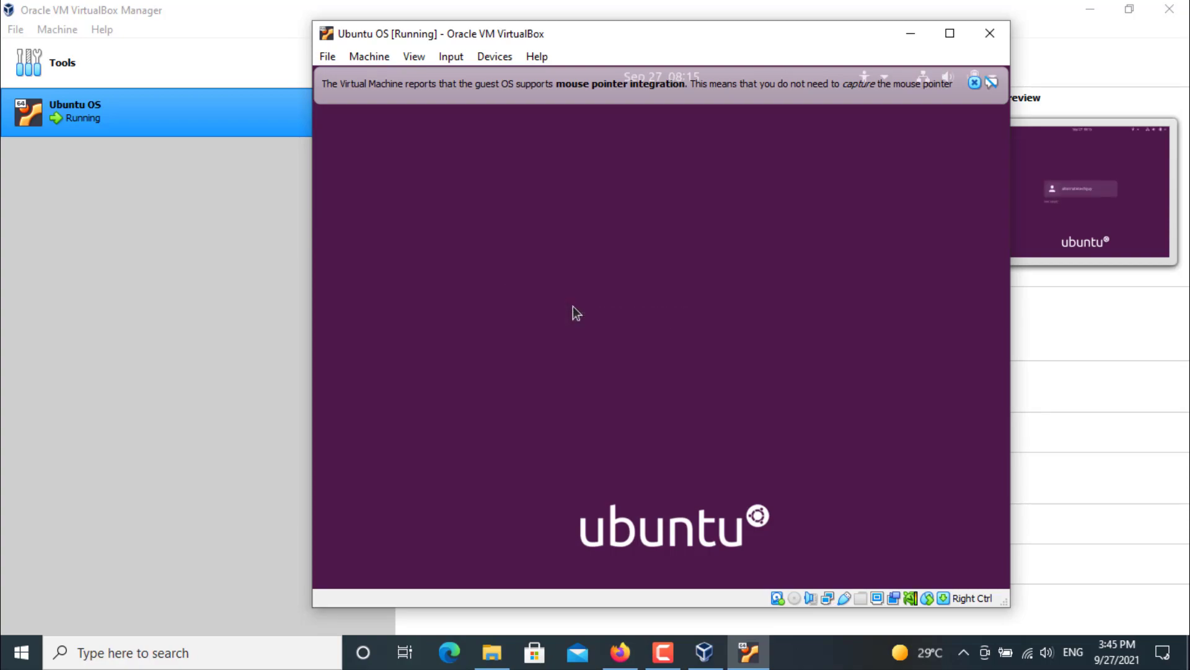
{"action": "type", "text": "a"}
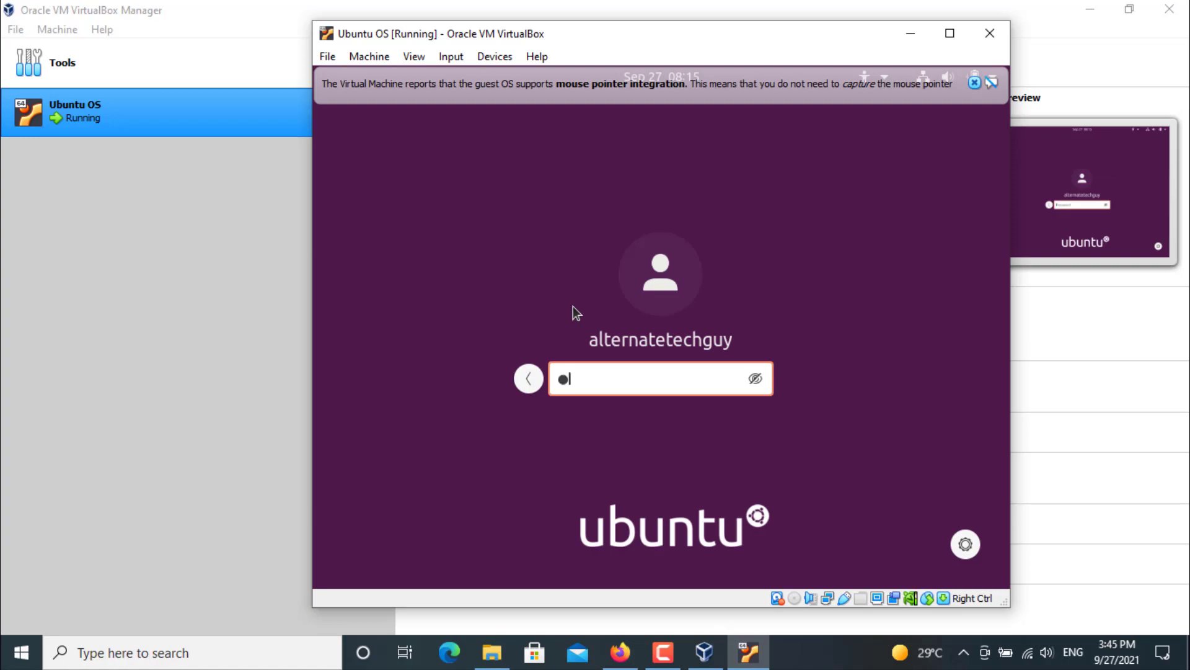
{"action": "type", "text": "***********"}
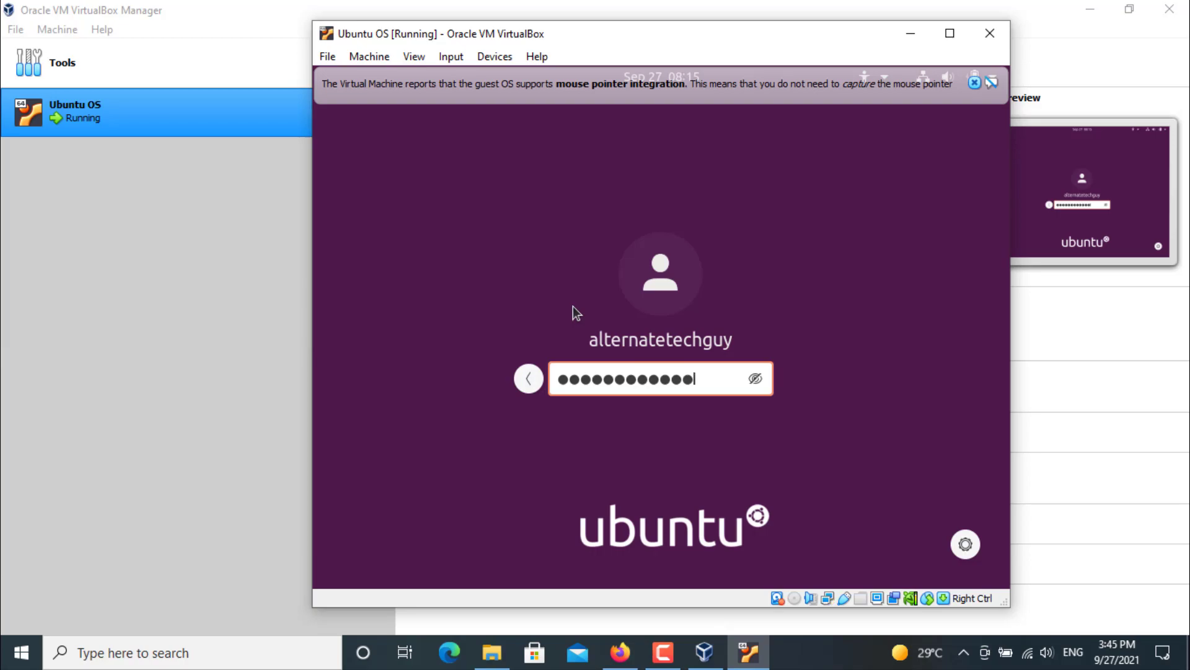
{"action": "key", "text": "Return"}
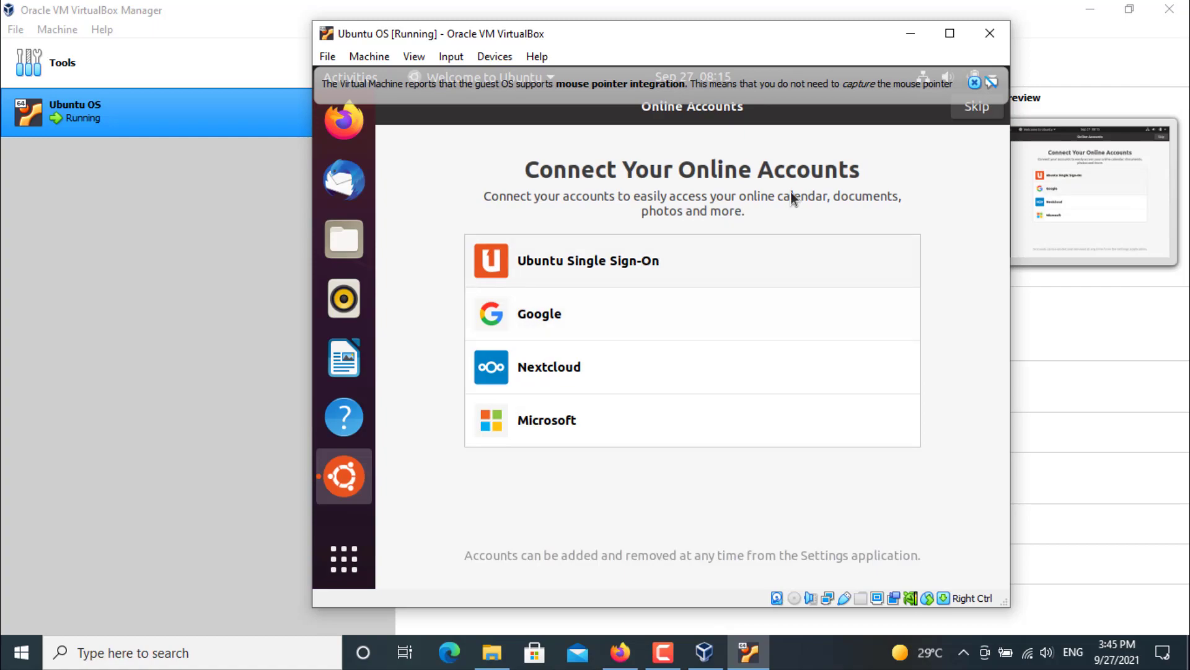
{"action": "left_click", "coordinate": [974, 83]}
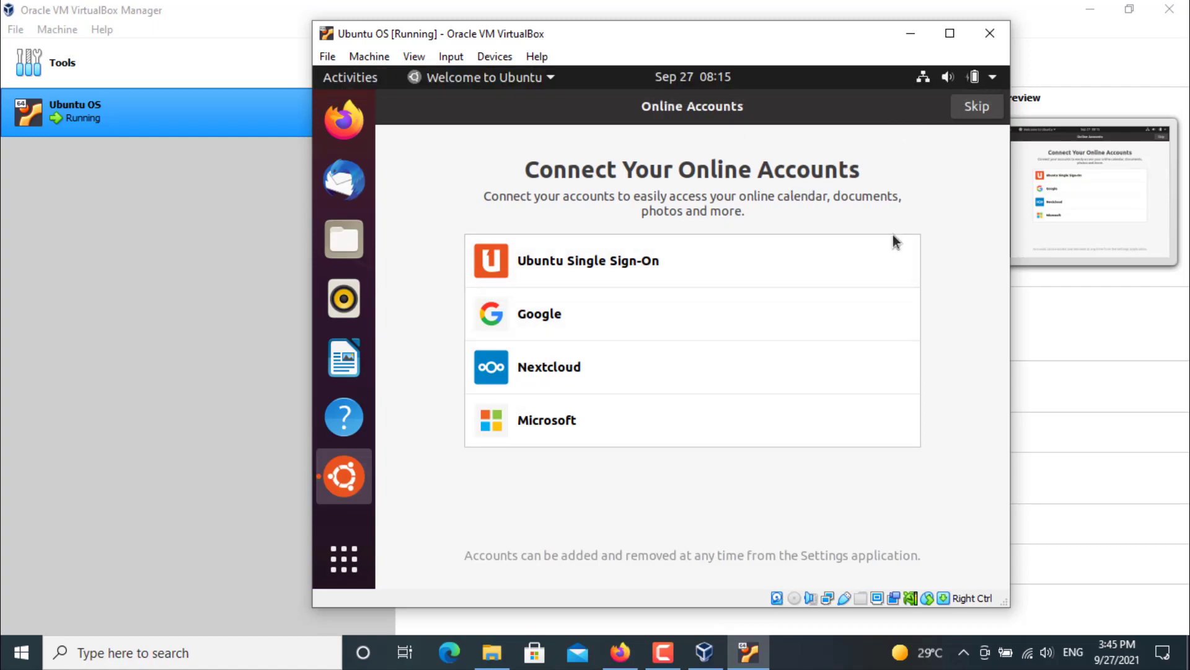
Skip connecting online accounts and setting up Livepatch, and agree to send system info to Canonical
{"action": "left_click", "coordinate": [977, 106]}
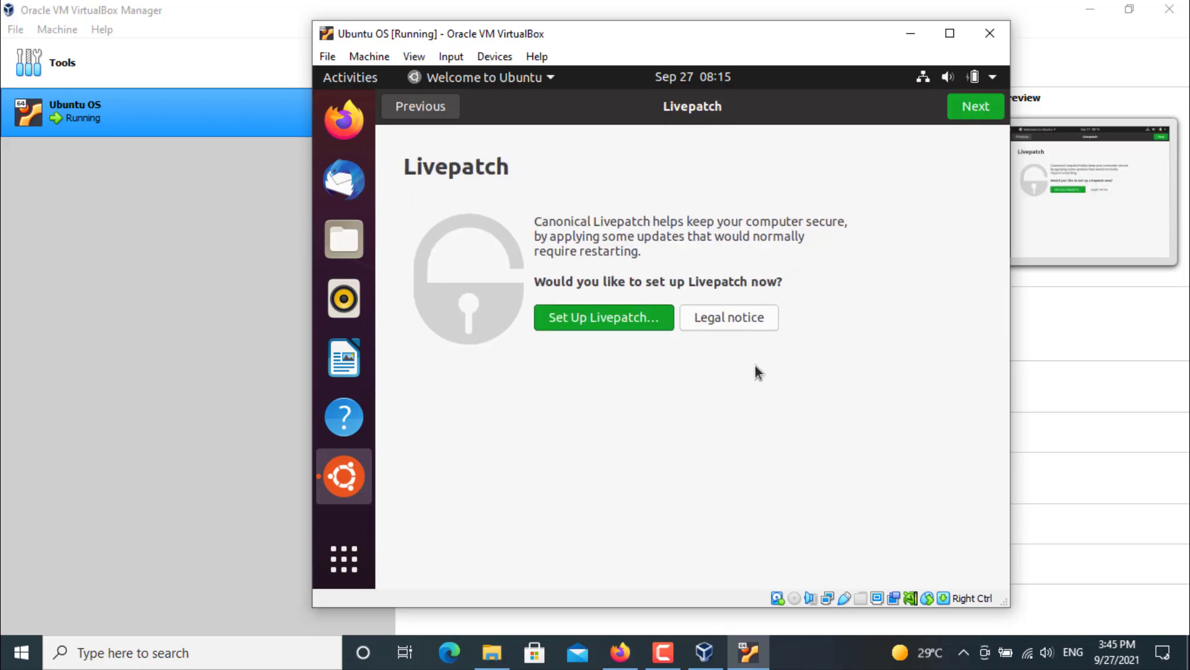
{"action": "left_click", "coordinate": [984, 108]}
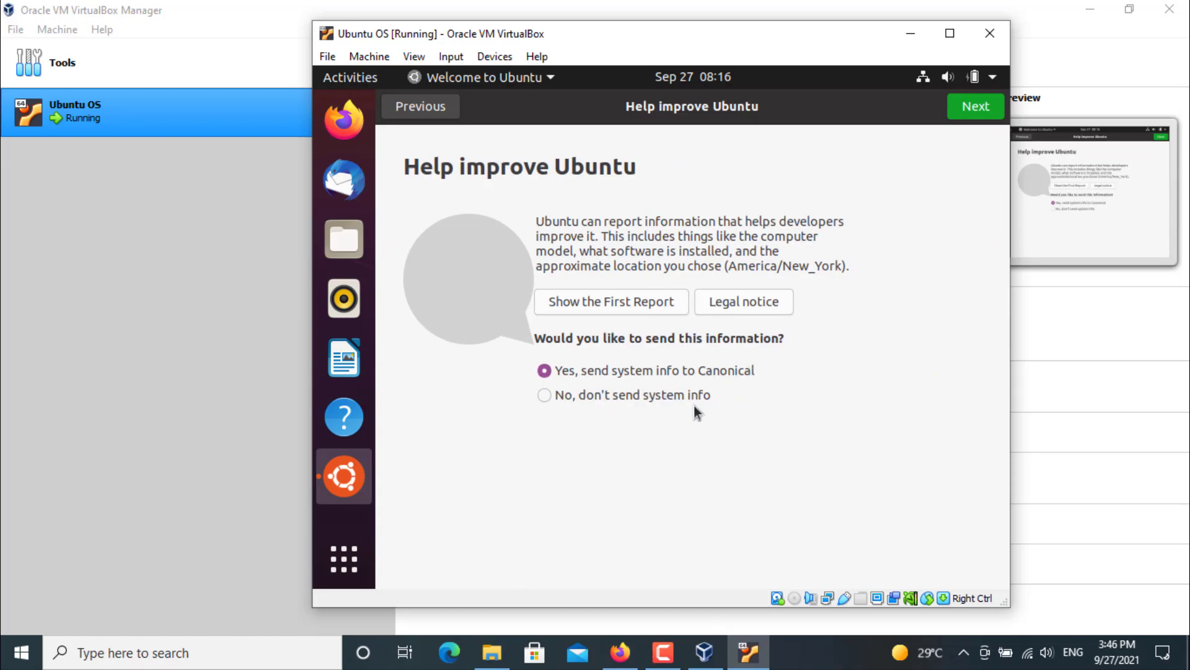
{"action": "left_click", "coordinate": [963, 109]}
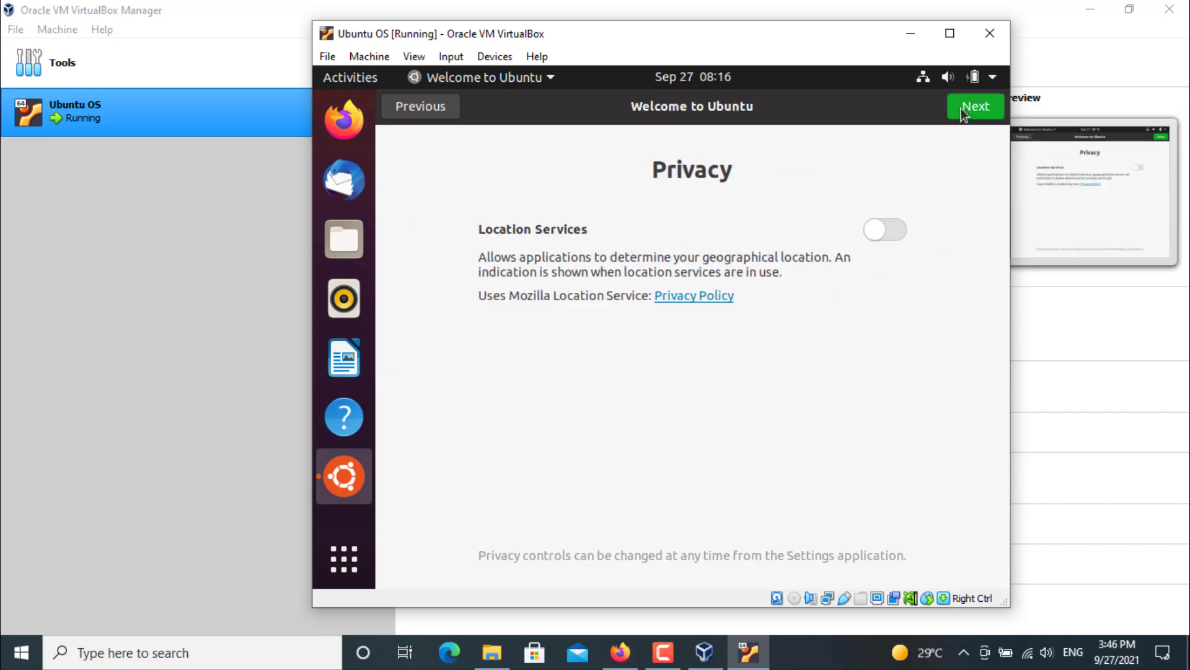
Switch Location Services on and back off in the privacy settings, and finish the Welcome to Ubuntu setup
{"action": "left_click", "coordinate": [880, 234]}
{"action": "left_click", "coordinate": [887, 233]}
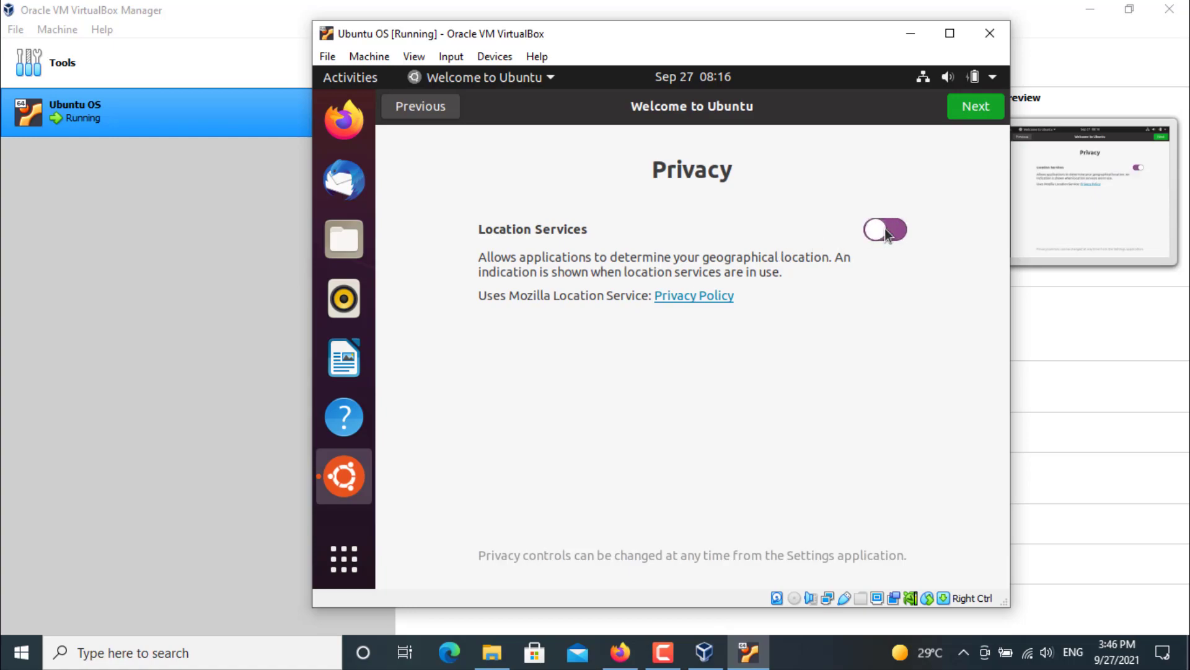
{"action": "left_click", "coordinate": [966, 108]}
{"action": "left_click", "coordinate": [966, 108]}
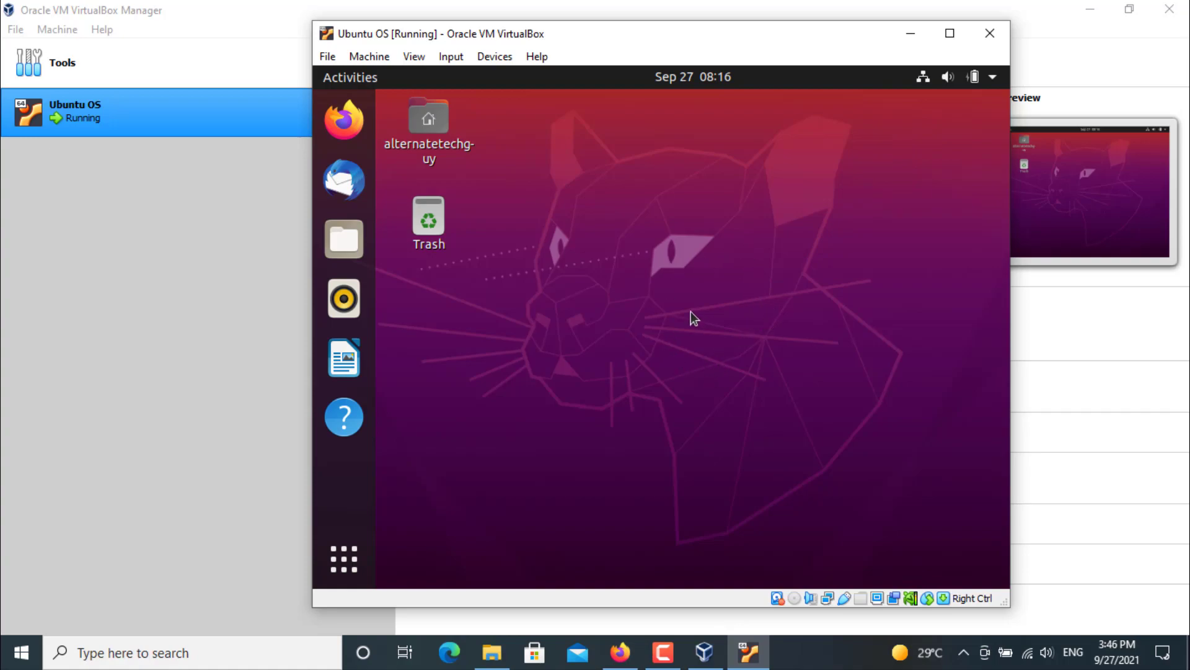
Maximize the Ubuntu OS machine's window and switch it to full-screen mode
{"action": "left_click", "coordinate": [949, 39]}
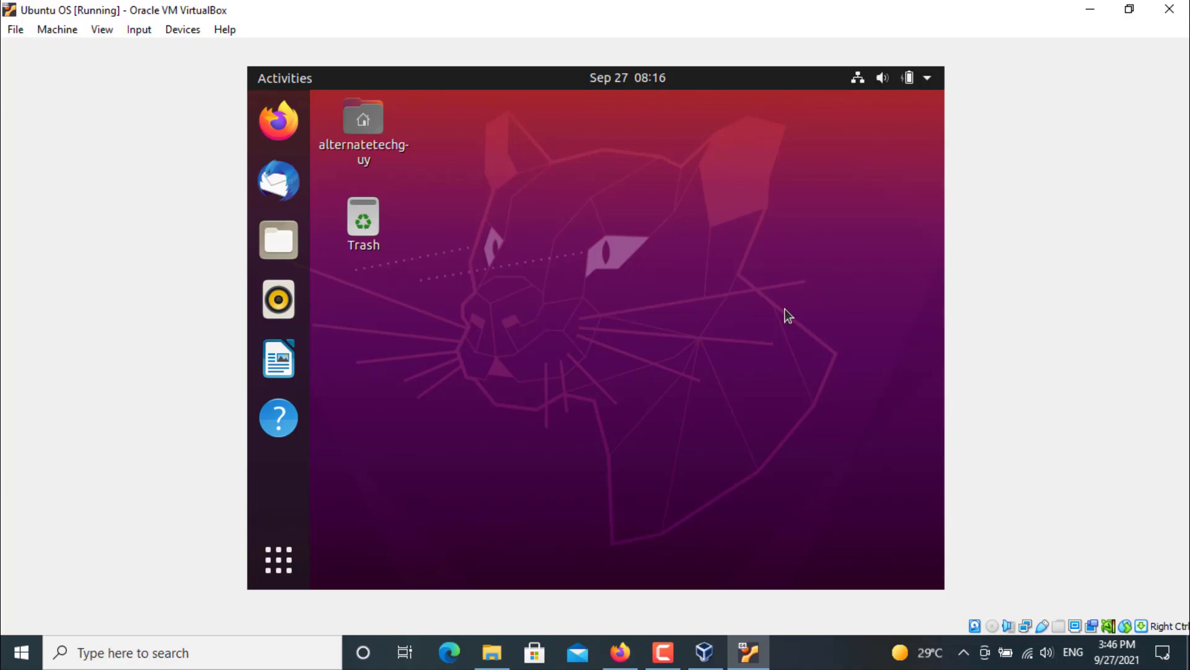
{"action": "key", "text": "ctrl+f"}
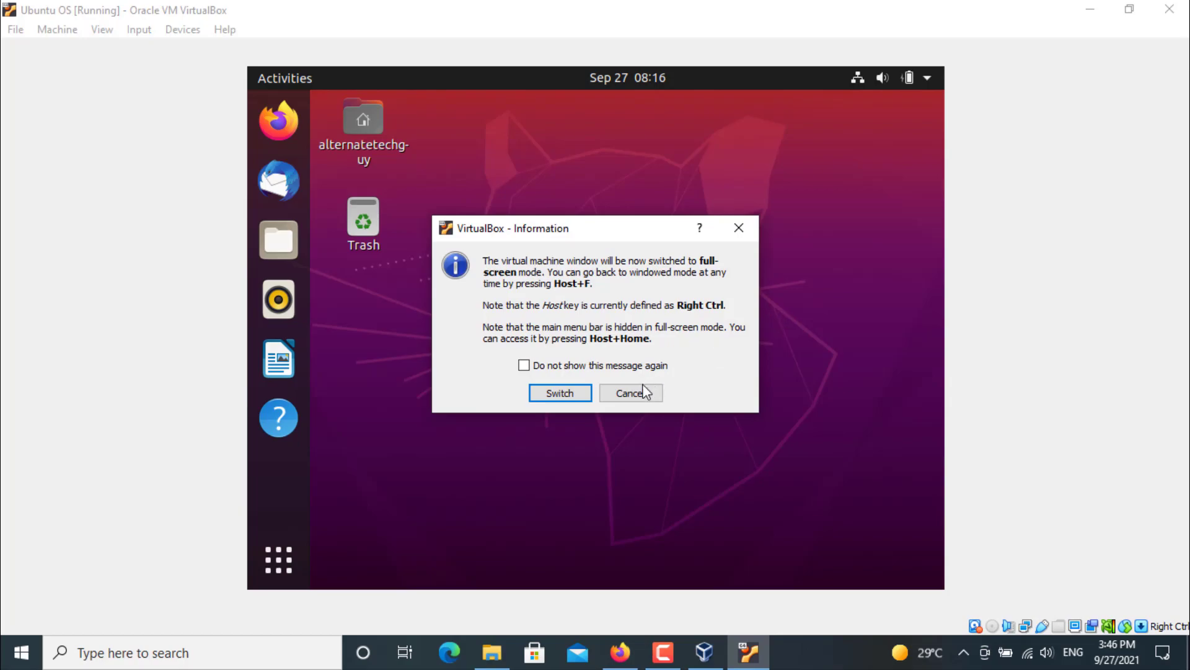
{"action": "left_click", "coordinate": [576, 396]}
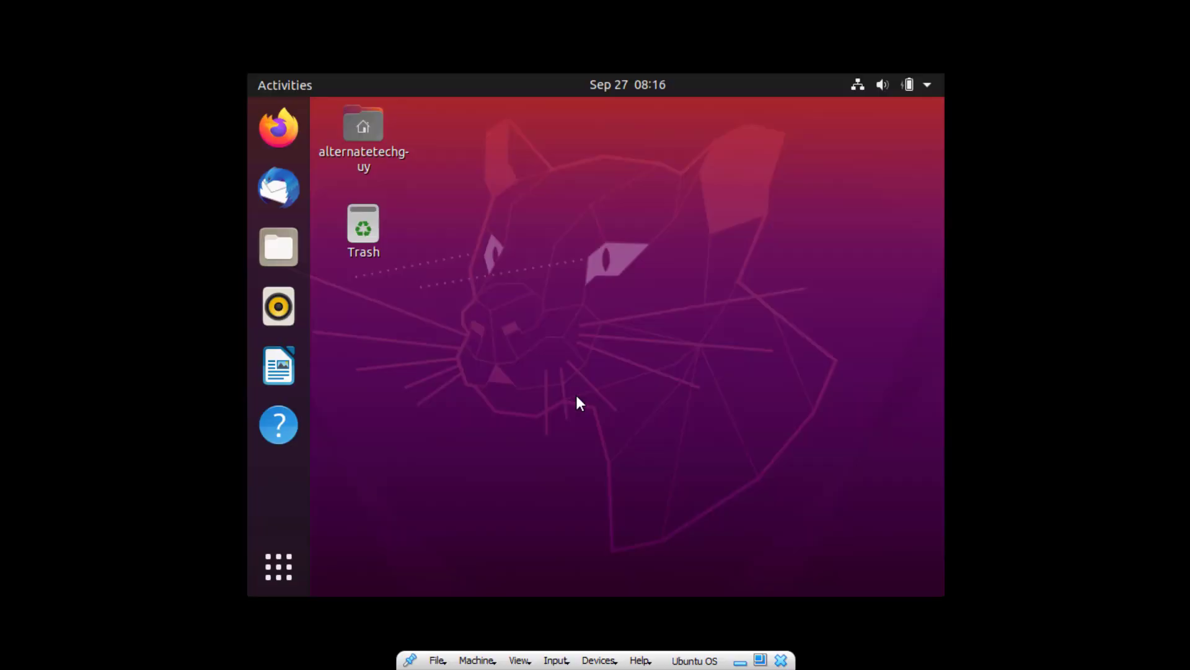
Set Ubuntu's display resolution to 1360 × 768 (16:9), keep the changed display settings, and close the Settings window
{"action": "right_click", "coordinate": [560, 313]}
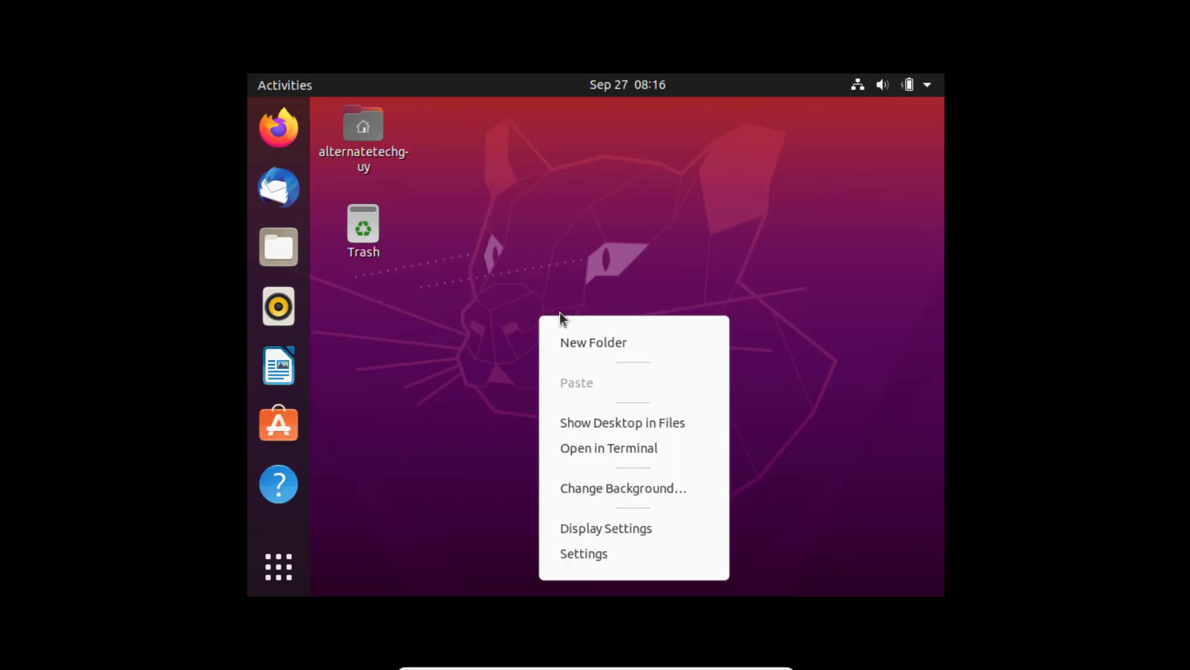
{"action": "left_click", "coordinate": [585, 528]}
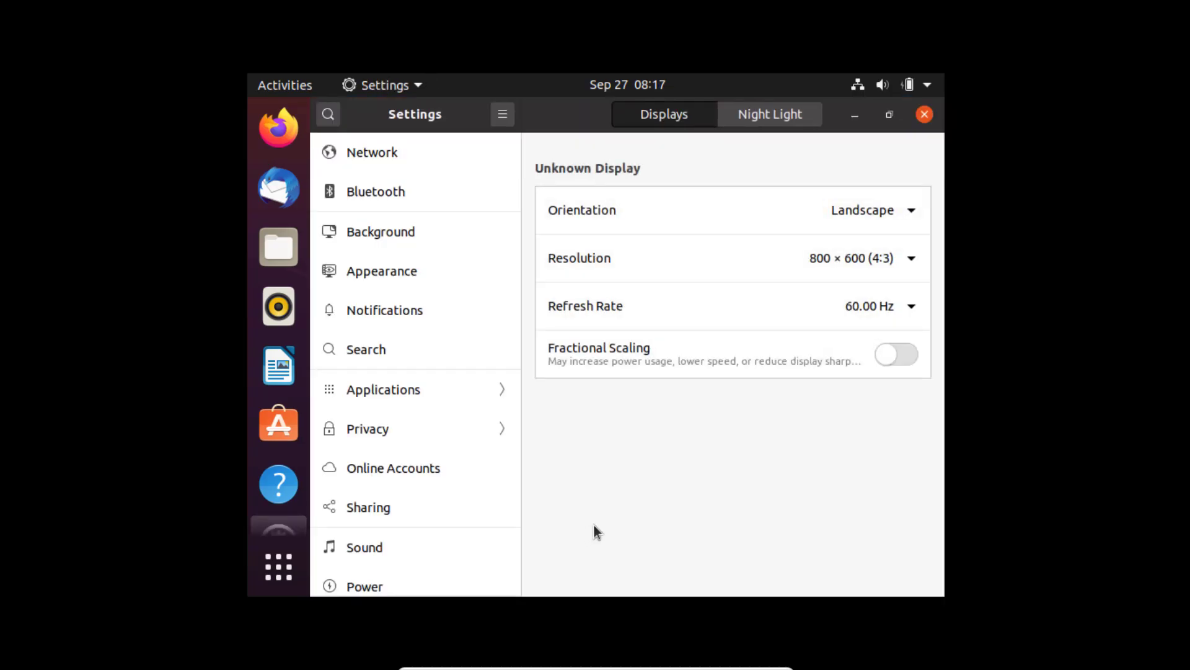
{"action": "left_click", "coordinate": [899, 267]}
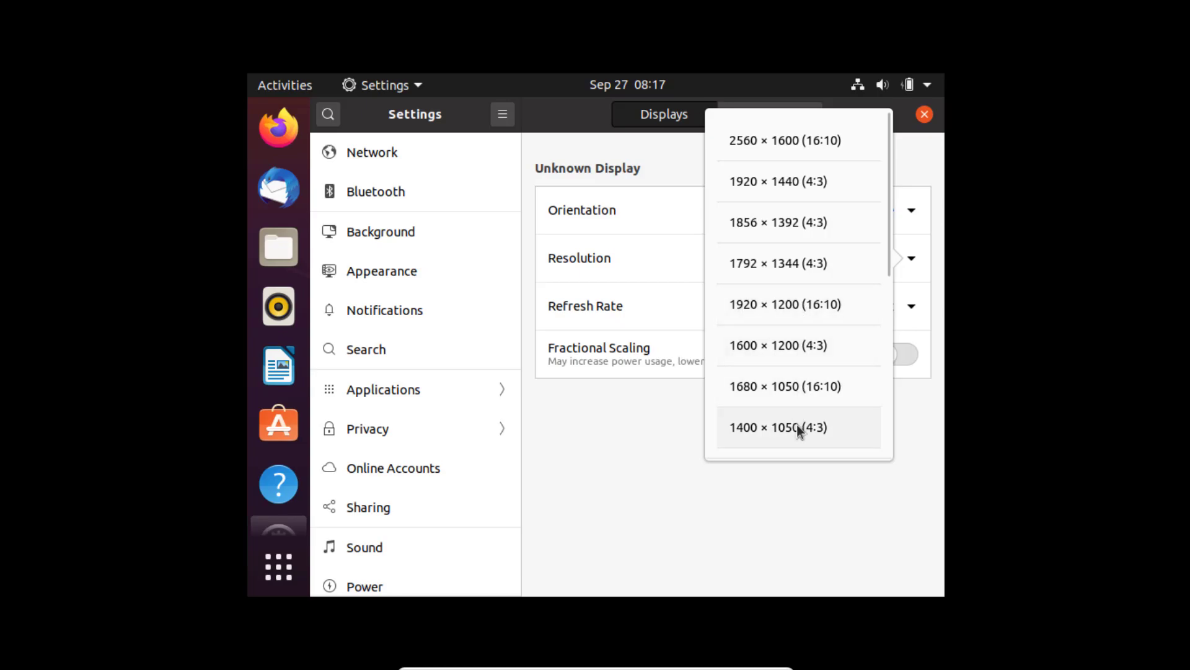
{"action": "scroll", "coordinate": [790, 339], "scroll_direction": "down", "scroll_amount": 5}
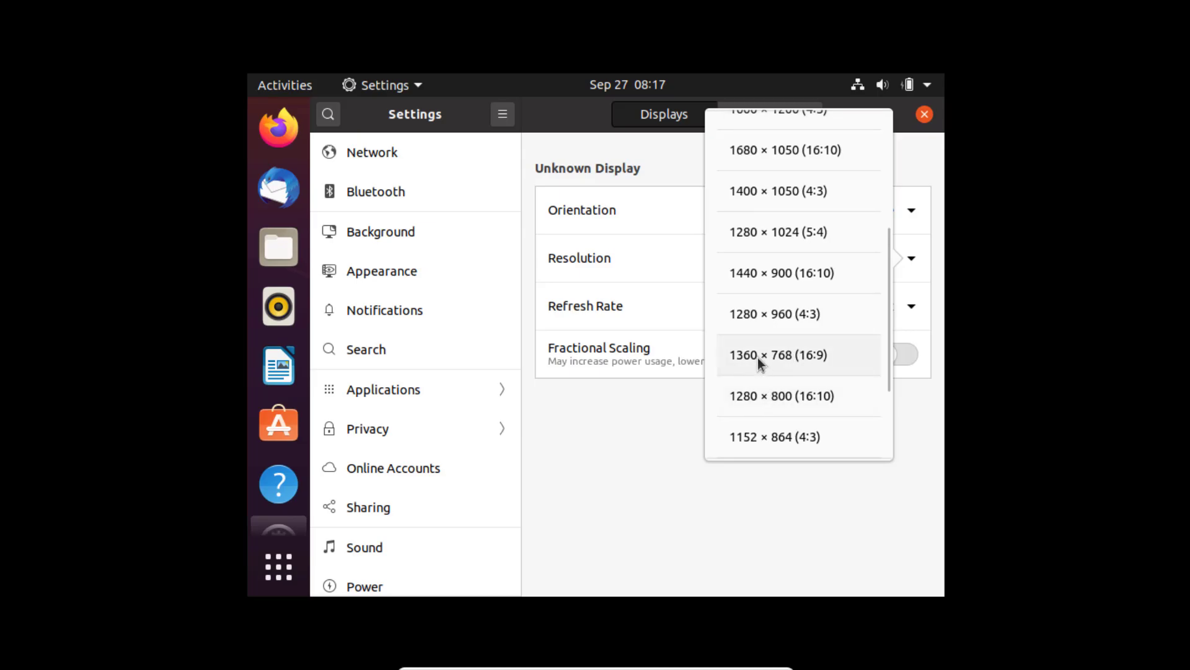
{"action": "left_click", "coordinate": [758, 355]}
{"action": "left_click", "coordinate": [916, 112]}
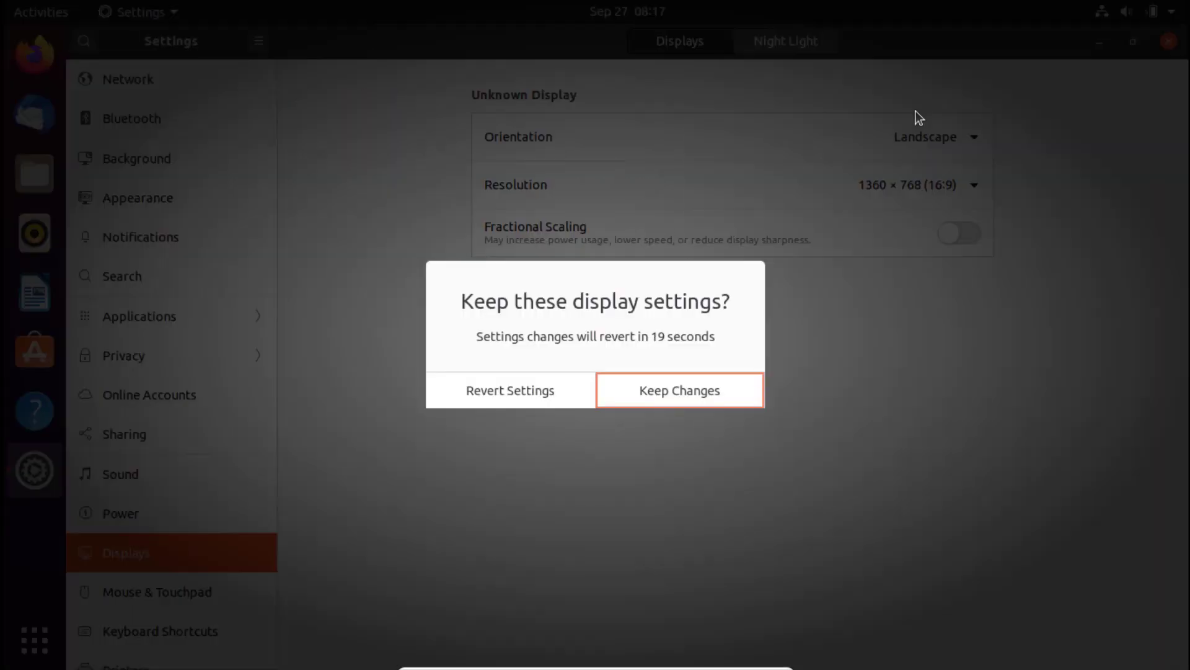
{"action": "left_click", "coordinate": [651, 392]}
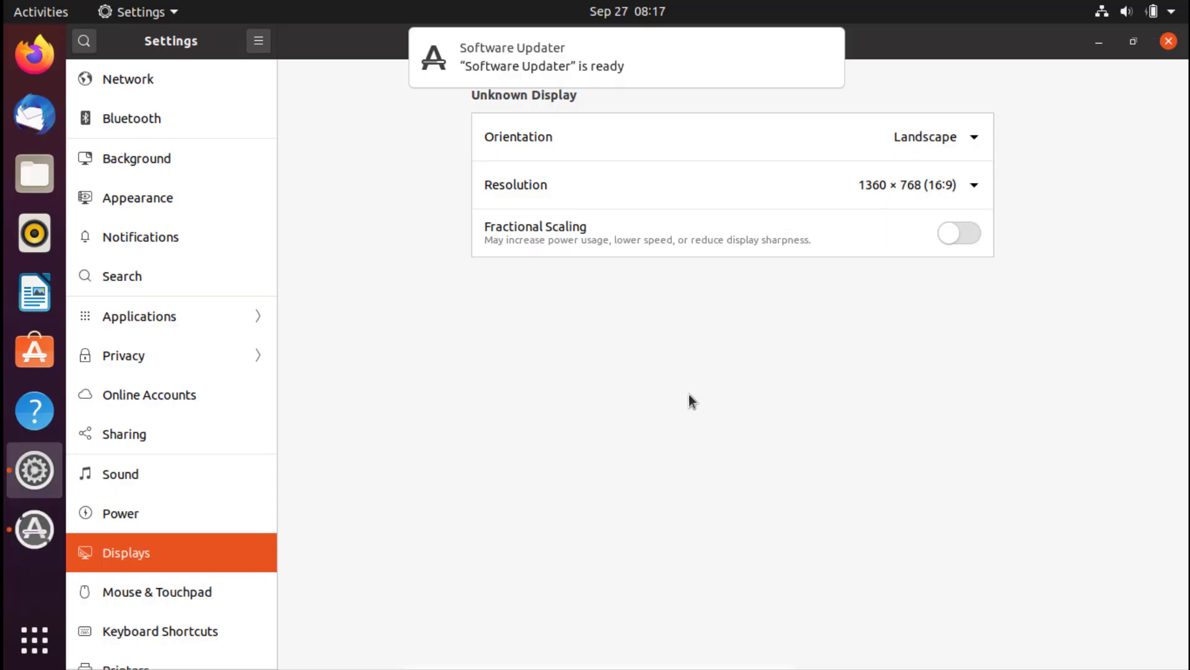
{"action": "left_click", "coordinate": [1168, 42]}
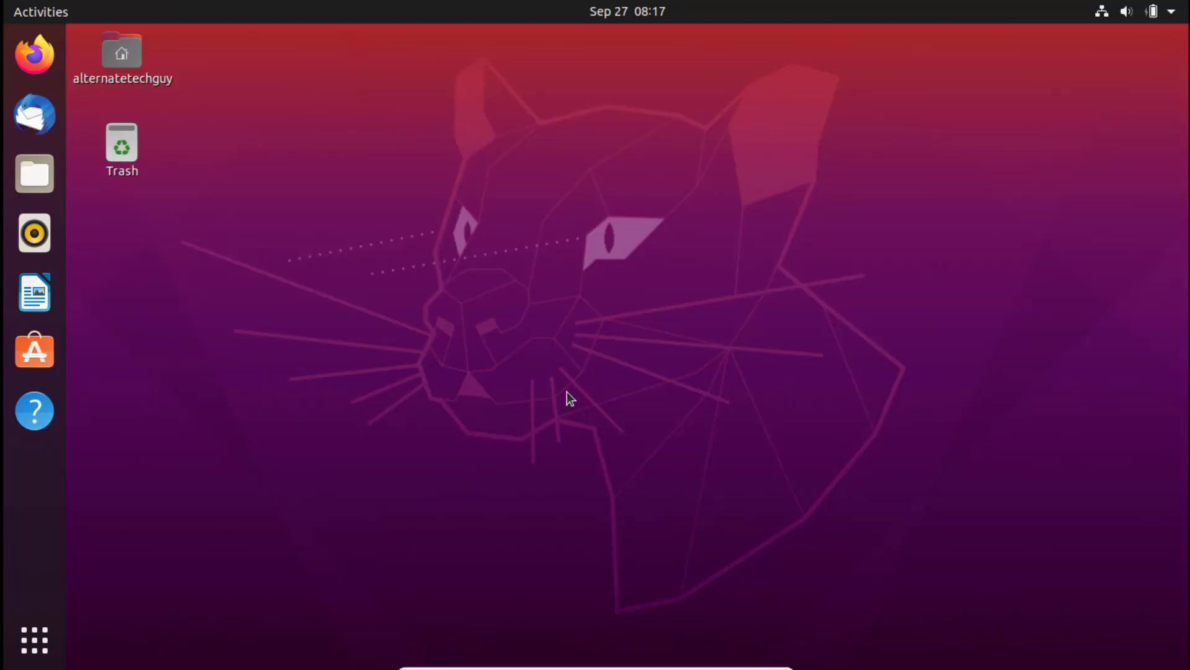